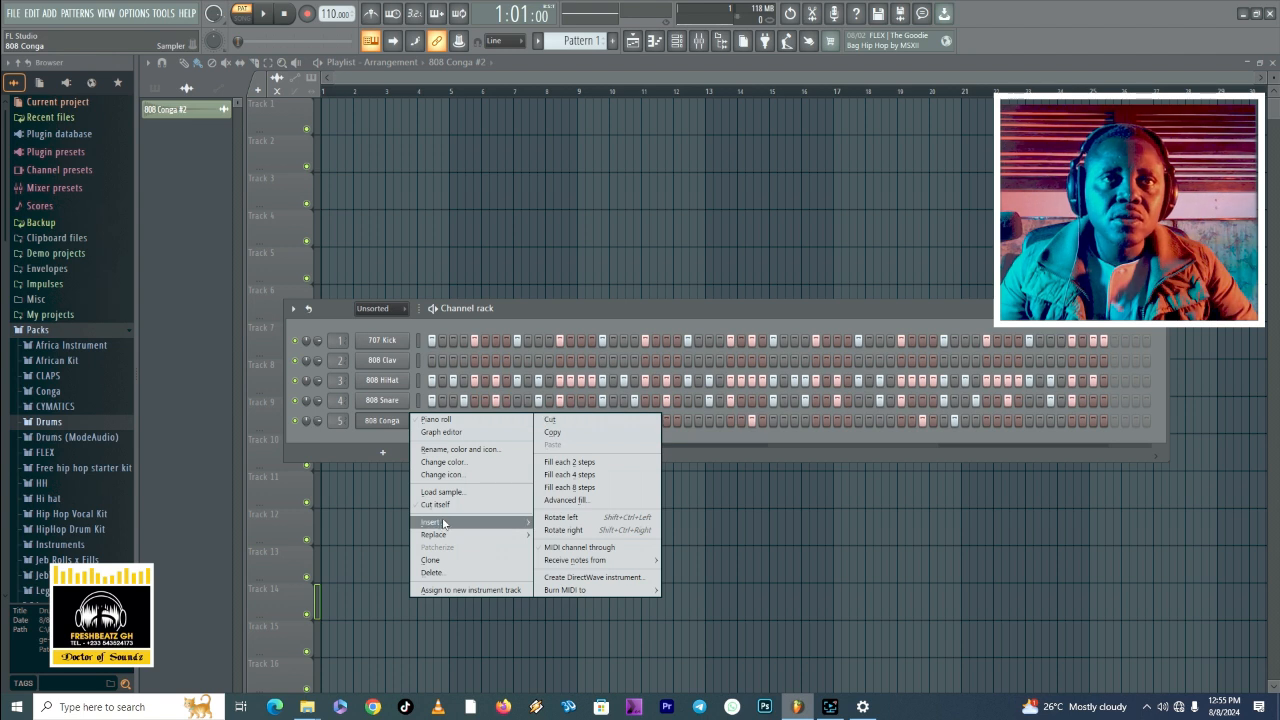
Step: Insert an FL Keys channel directly above 808 Conga and audition several notes on its keyboard
{"action": "mouse_move", "coordinate": [444, 527]}
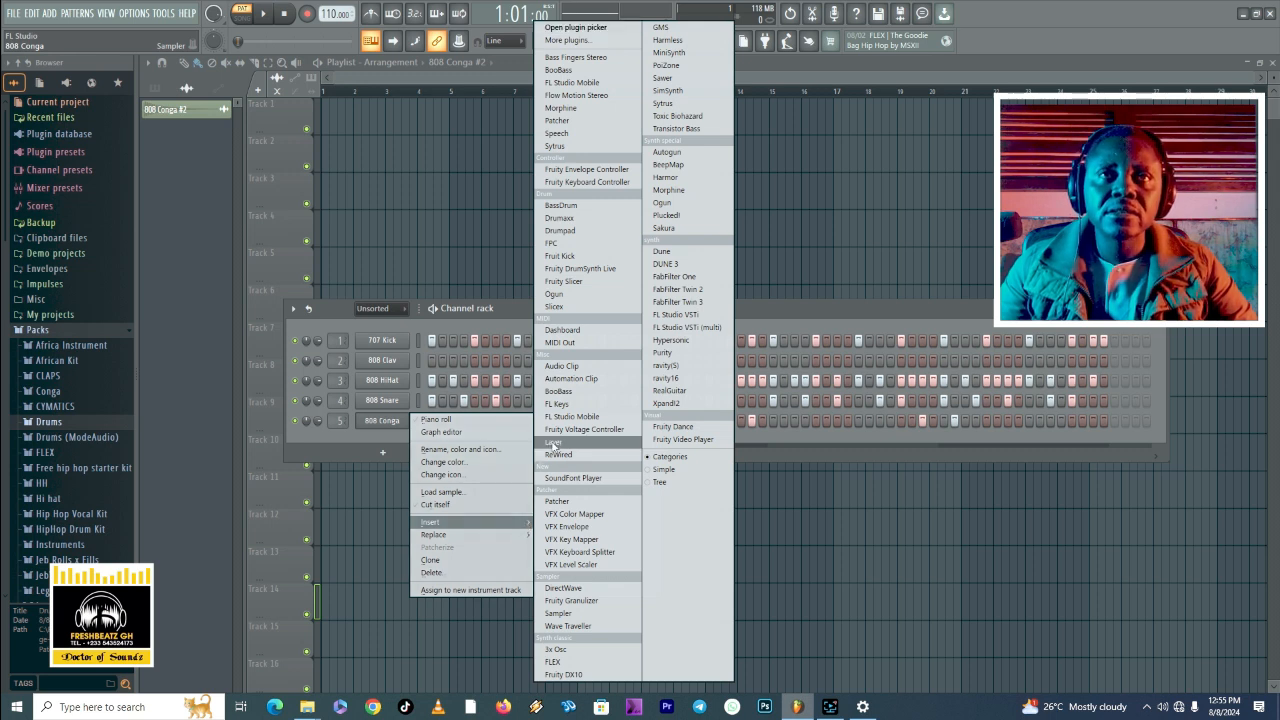
{"action": "left_click", "coordinate": [551, 405]}
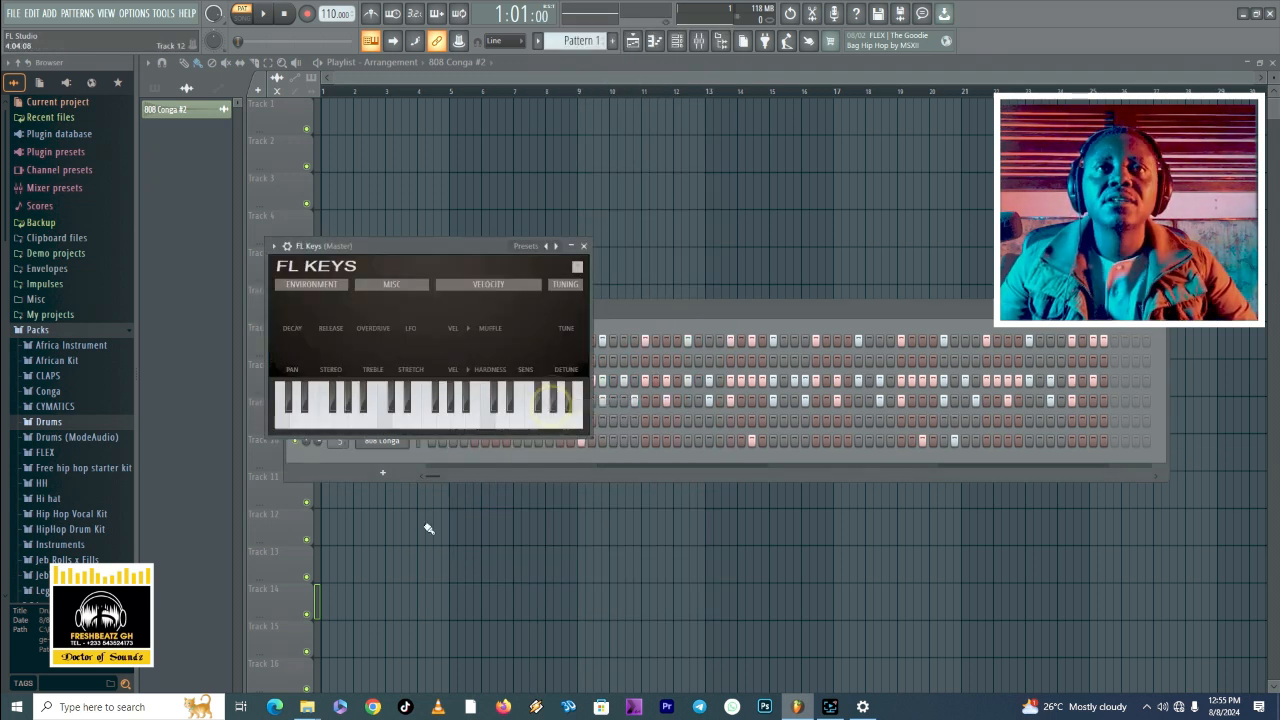
{"action": "left_click", "coordinate": [358, 425]}
{"action": "left_click", "coordinate": [350, 423]}
{"action": "left_click", "coordinate": [562, 414]}
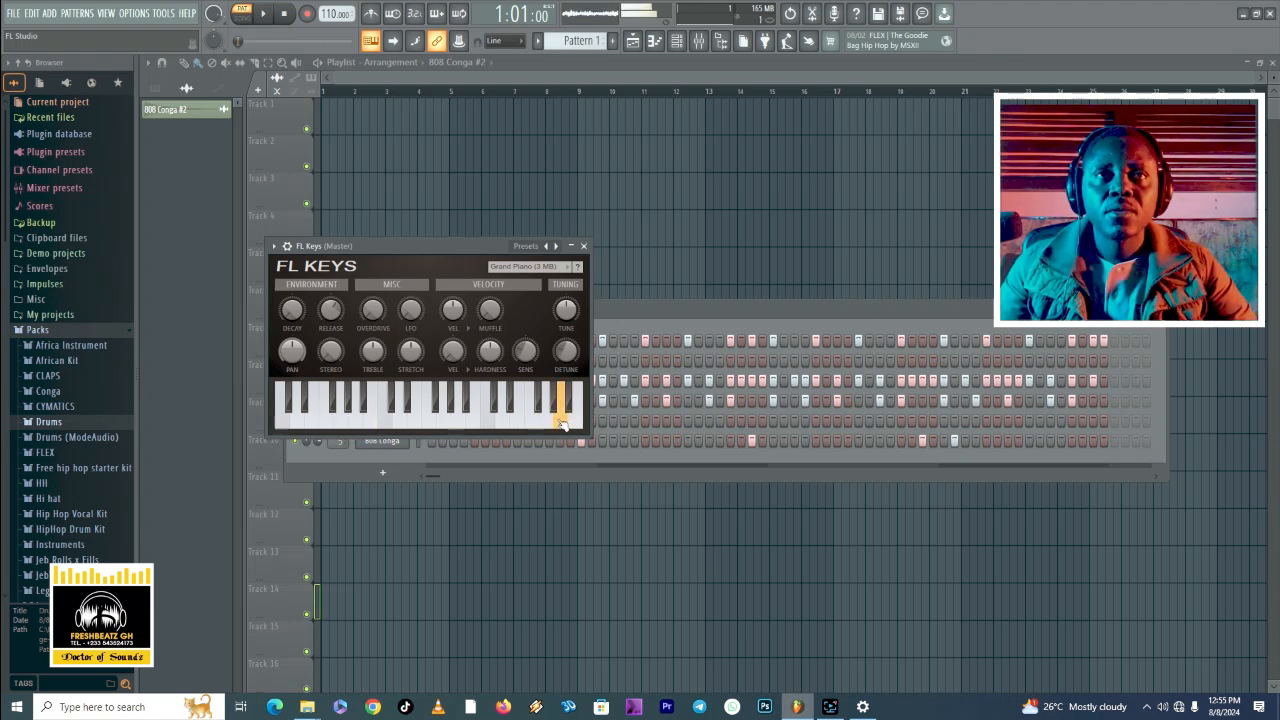
{"action": "left_click", "coordinate": [488, 410]}
{"action": "left_click", "coordinate": [325, 410]}
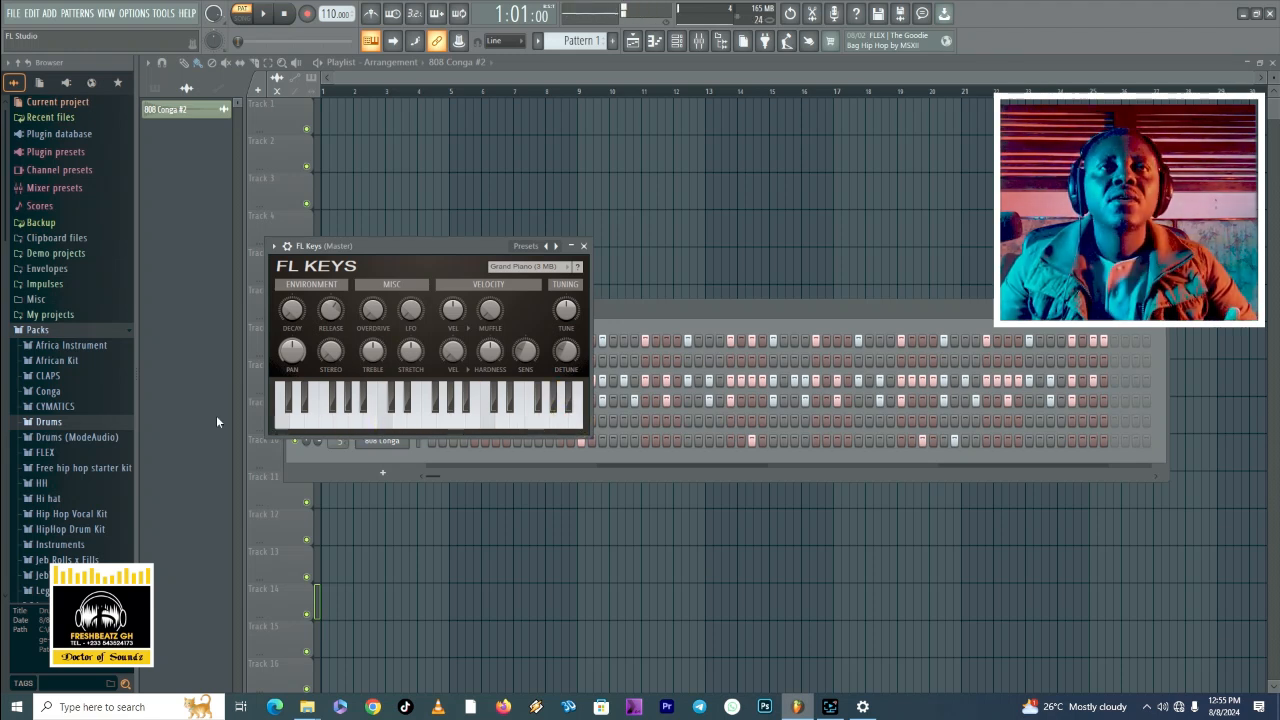
Step: Move the FL Keys window below the channel rack and audition its piano sound from both the keyboard and the channel
{"action": "left_click_drag", "start_coordinate": [437, 248], "coordinate": [722, 500]}
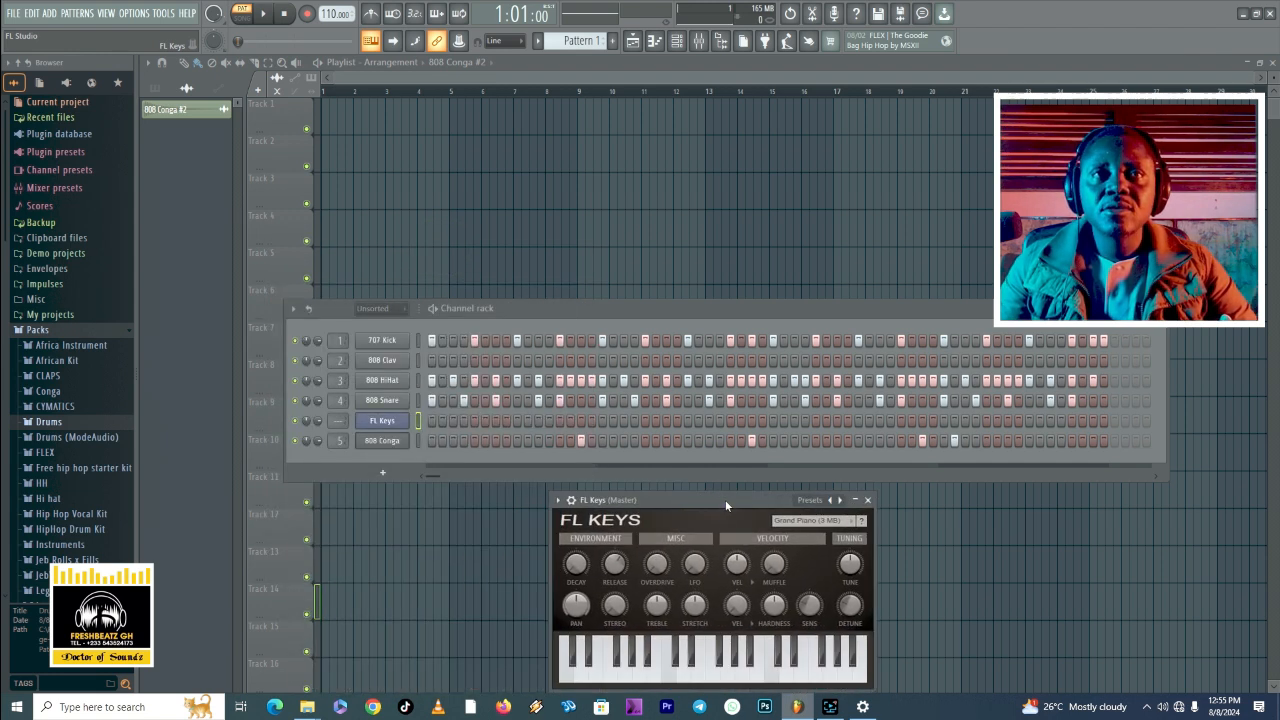
{"action": "left_click", "coordinate": [847, 665]}
{"action": "left_click", "coordinate": [761, 665]}
{"action": "left_click", "coordinate": [640, 665]}
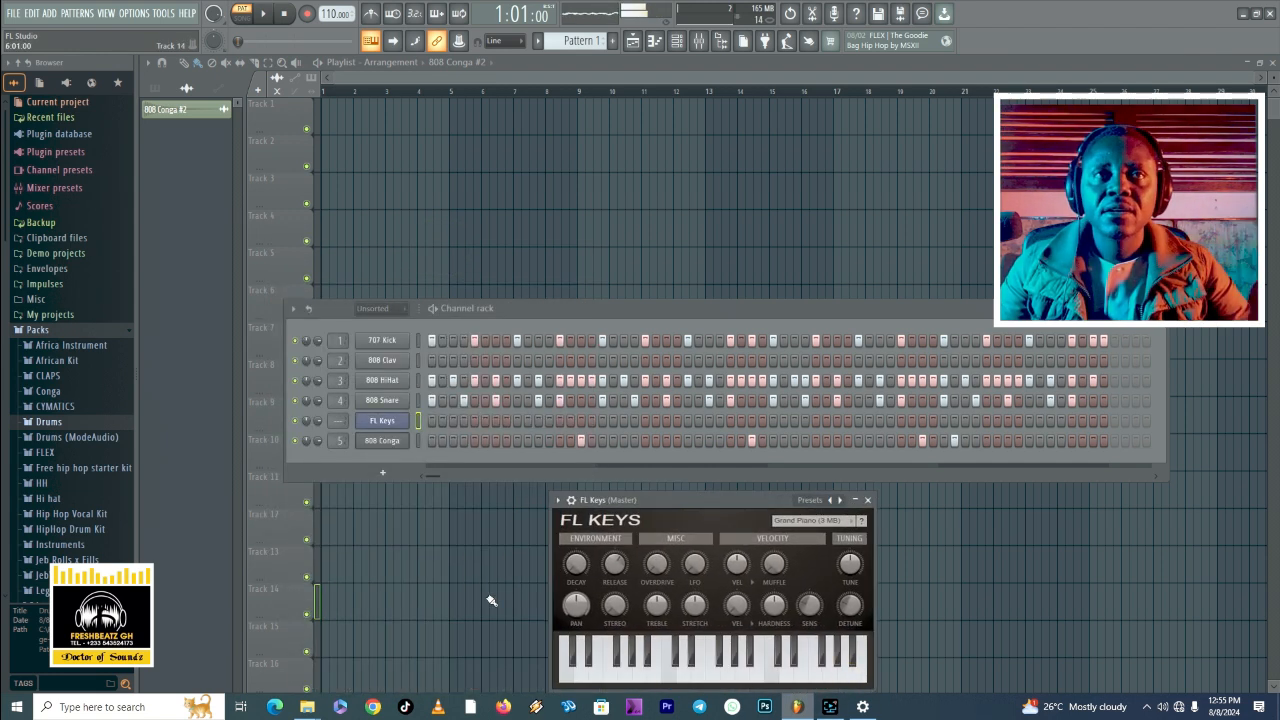
{"action": "left_click", "coordinate": [401, 428]}
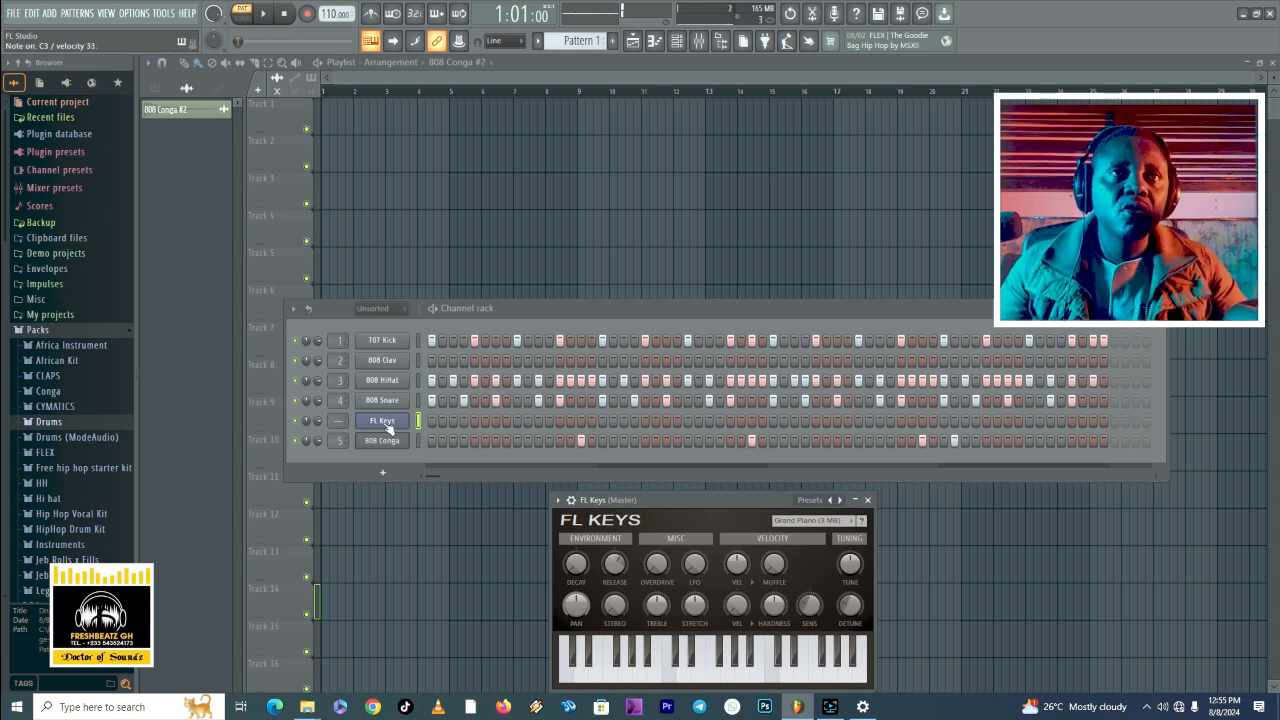
{"action": "left_click", "coordinate": [405, 425]}
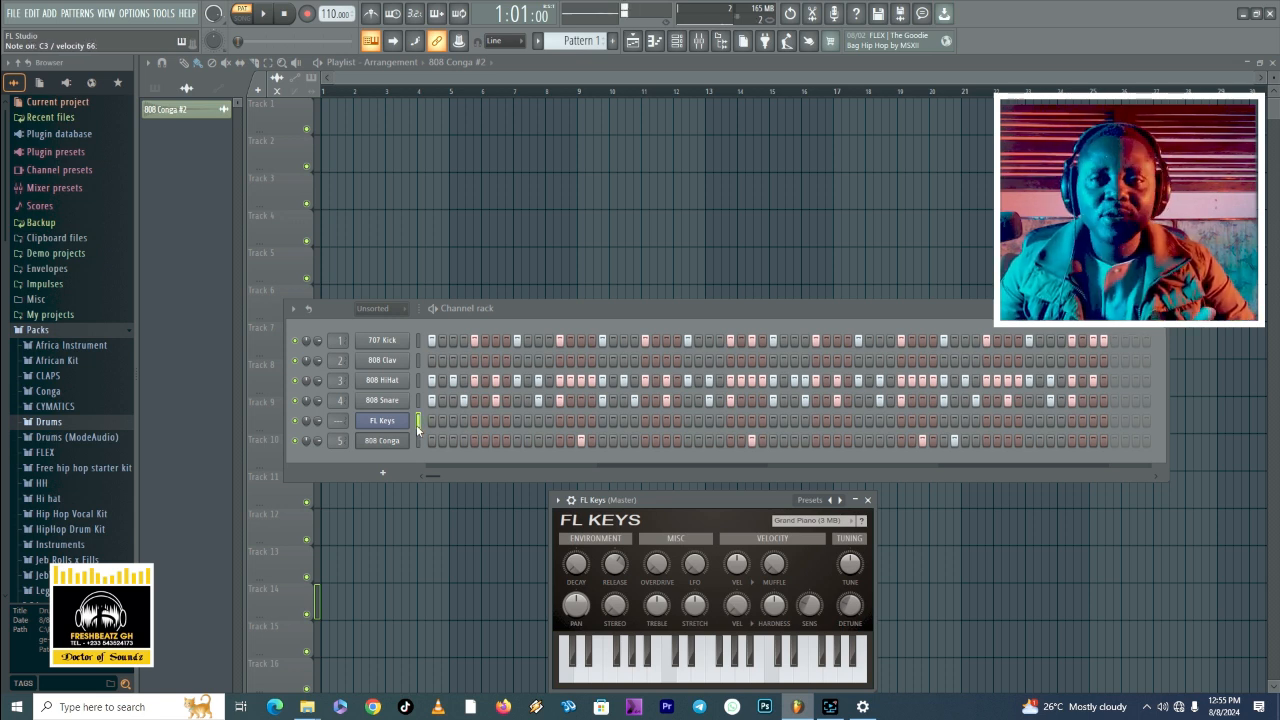
{"action": "left_click", "coordinate": [398, 432]}
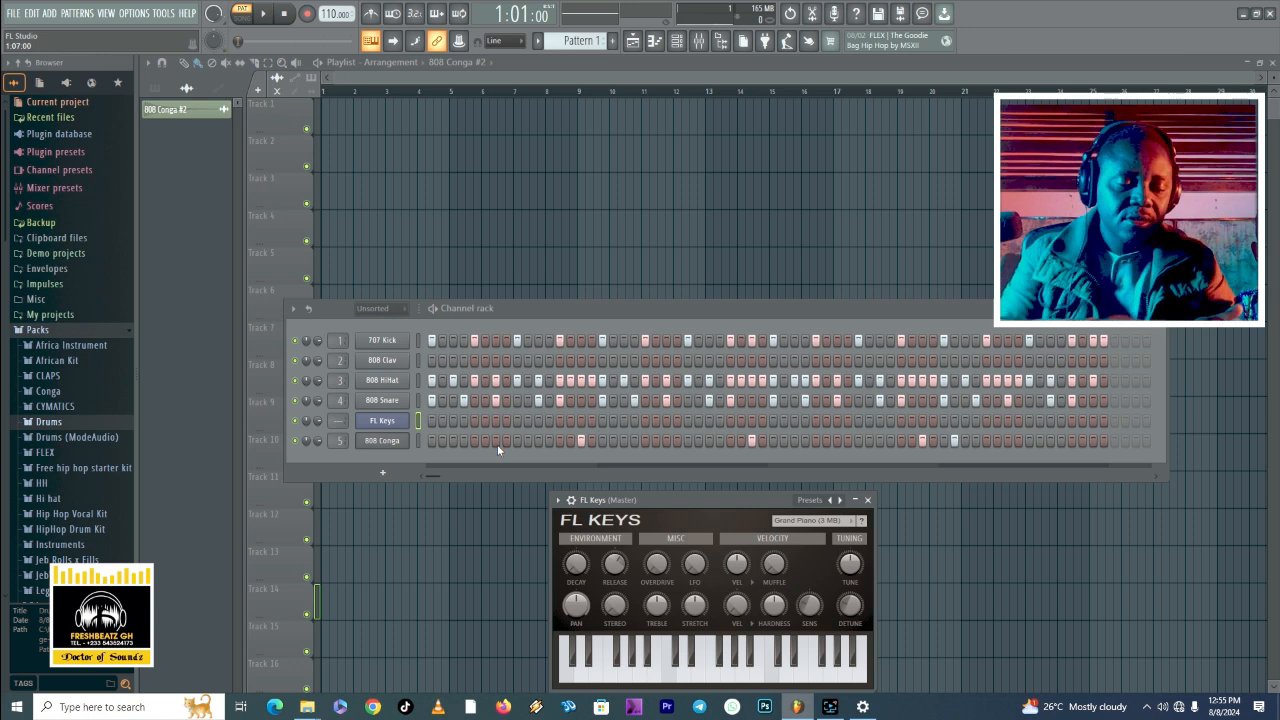
Step: Start pattern playback and open the FL Keys channel's piano roll, moving its window over the channel rack
{"action": "key", "text": "space"}
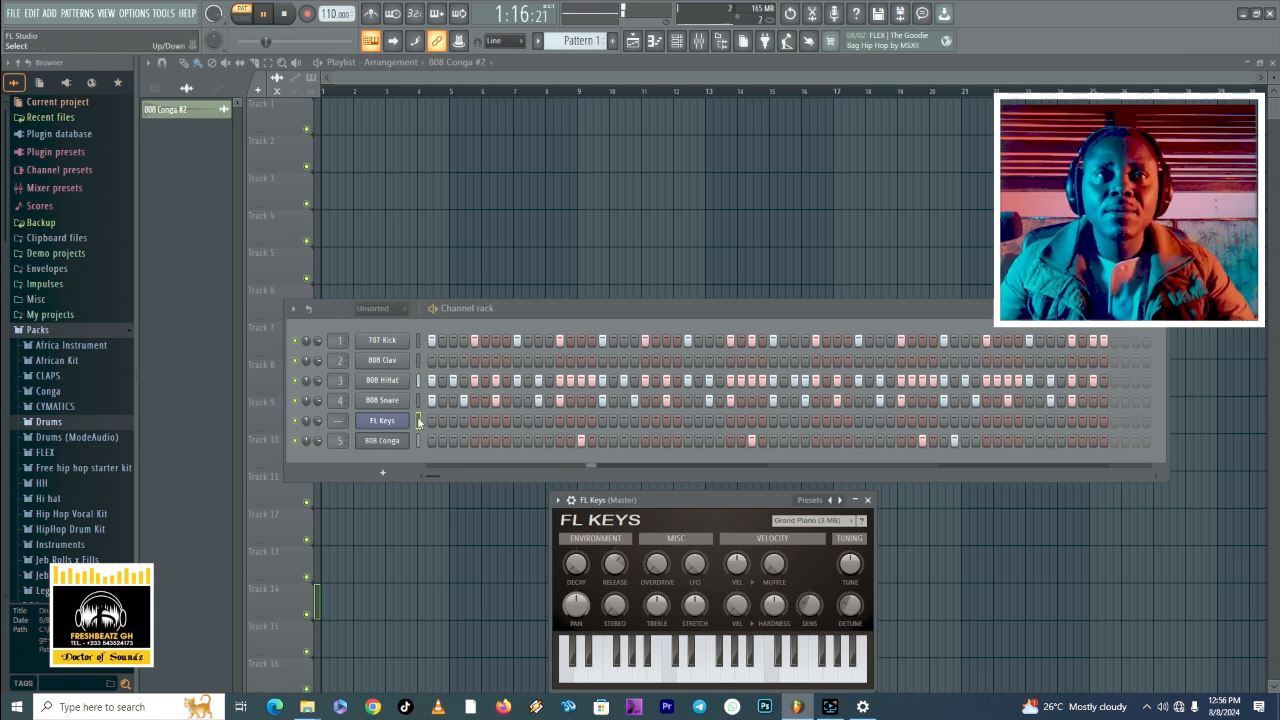
{"action": "right_click", "coordinate": [385, 421]}
{"action": "left_click", "coordinate": [455, 421]}
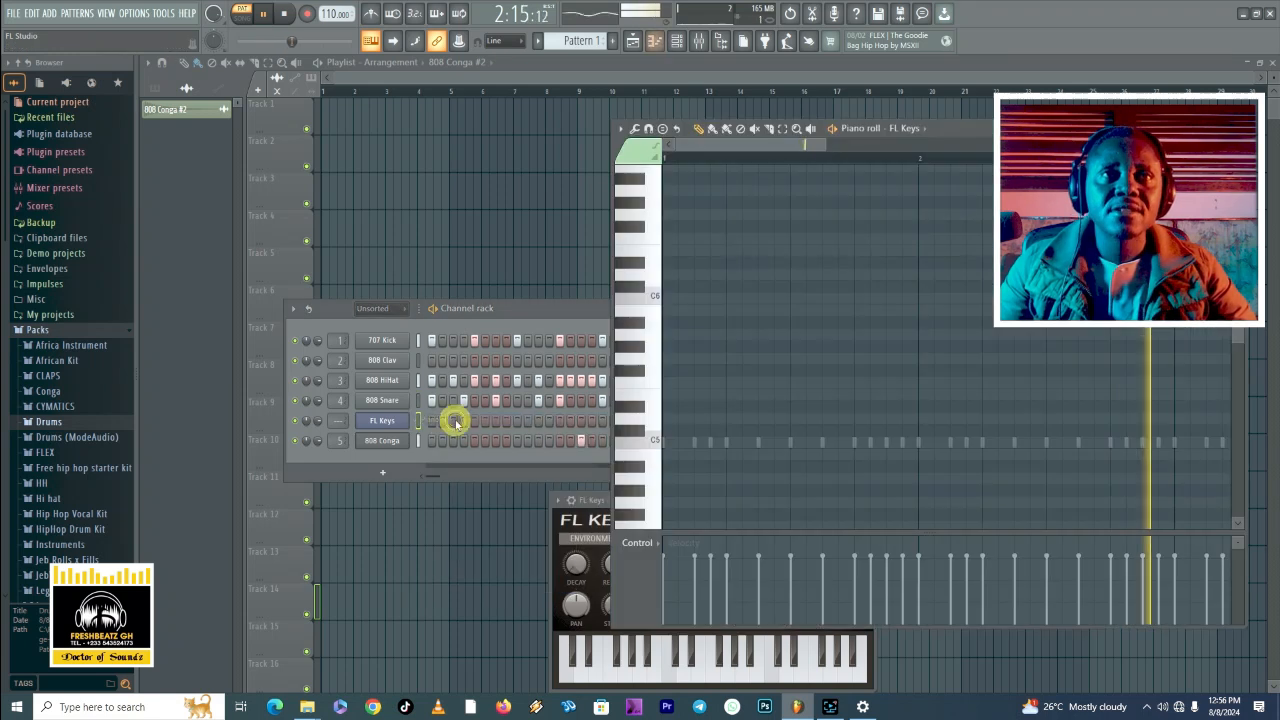
{"action": "right_click", "coordinate": [385, 421]}
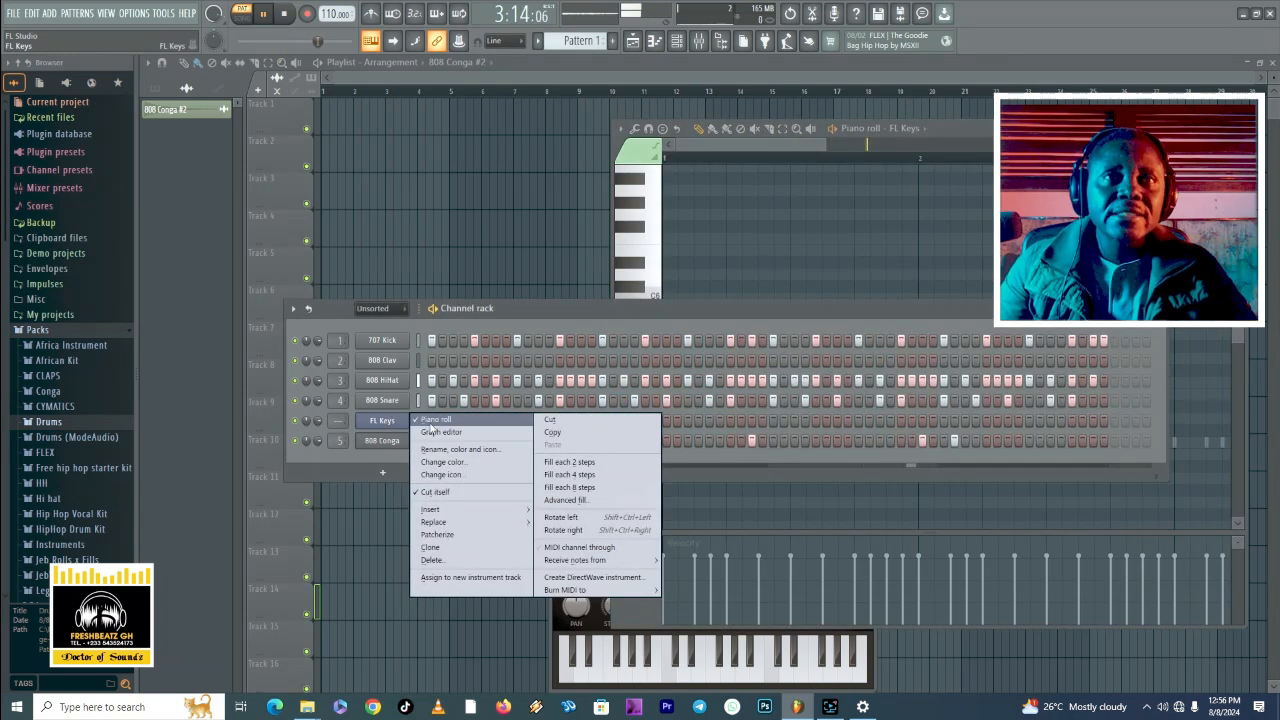
{"action": "left_click", "coordinate": [430, 420]}
{"action": "right_click", "coordinate": [383, 423]}
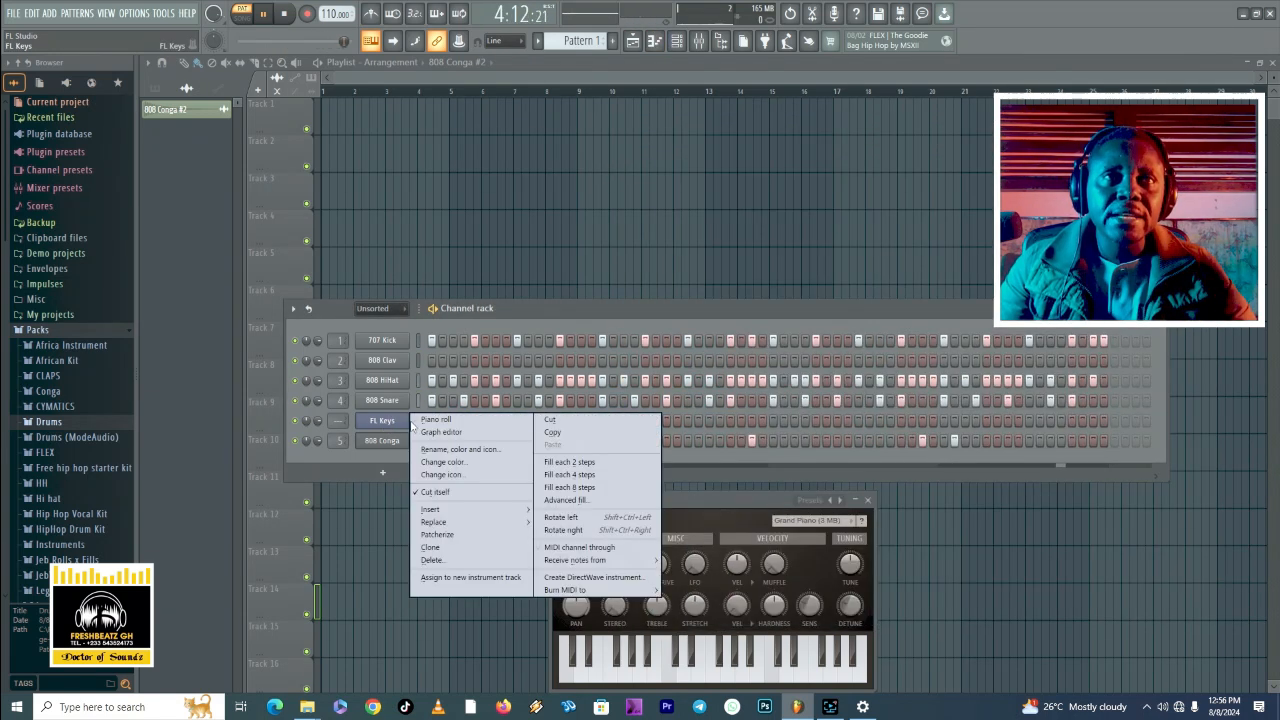
{"action": "left_click", "coordinate": [430, 421]}
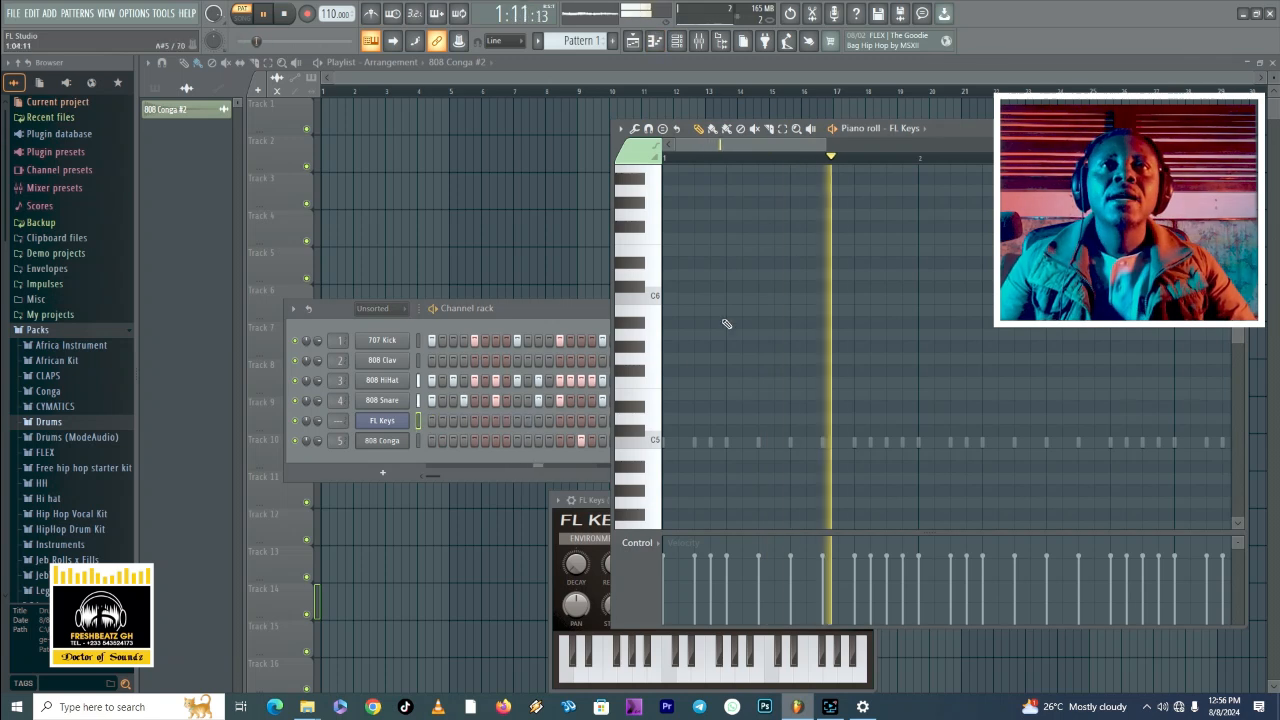
{"action": "left_click_drag", "start_coordinate": [990, 128], "coordinate": [699, 93]}
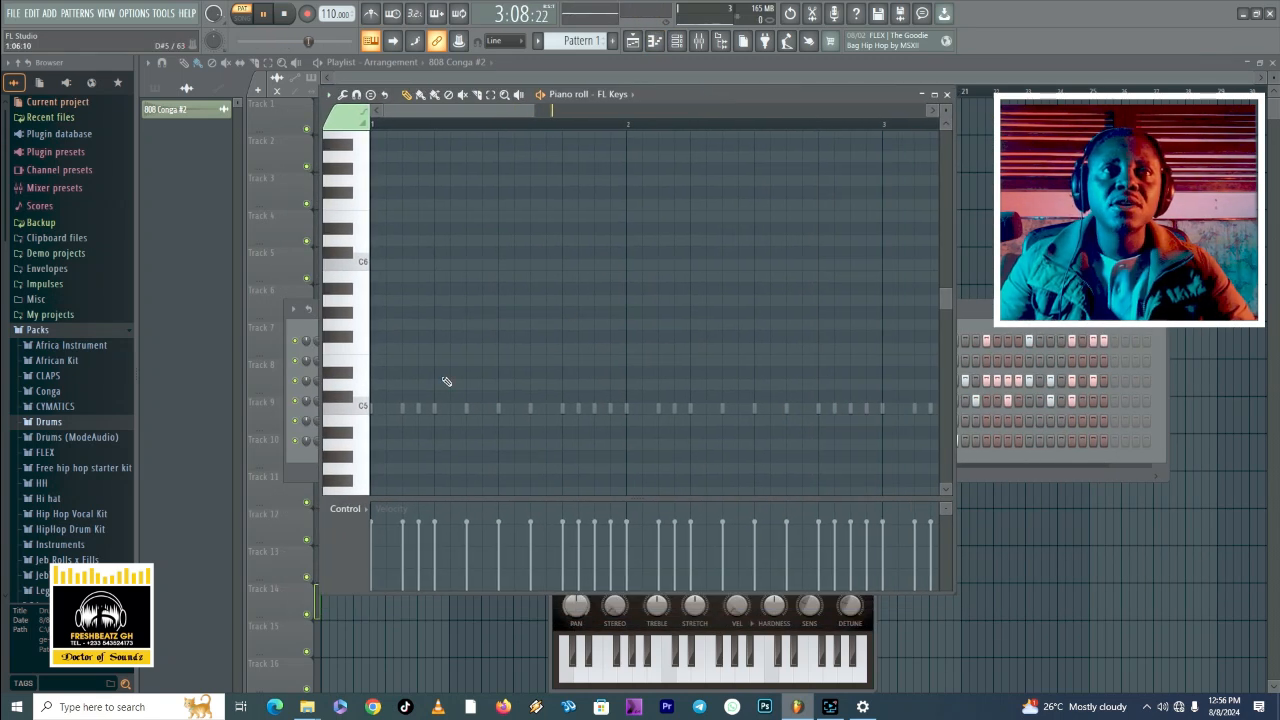
Step: Audition the piano-roll keys and place a two-step C5 note at the start of bar 1
{"action": "left_click_drag", "start_coordinate": [368, 474], "coordinate": [370, 141]}
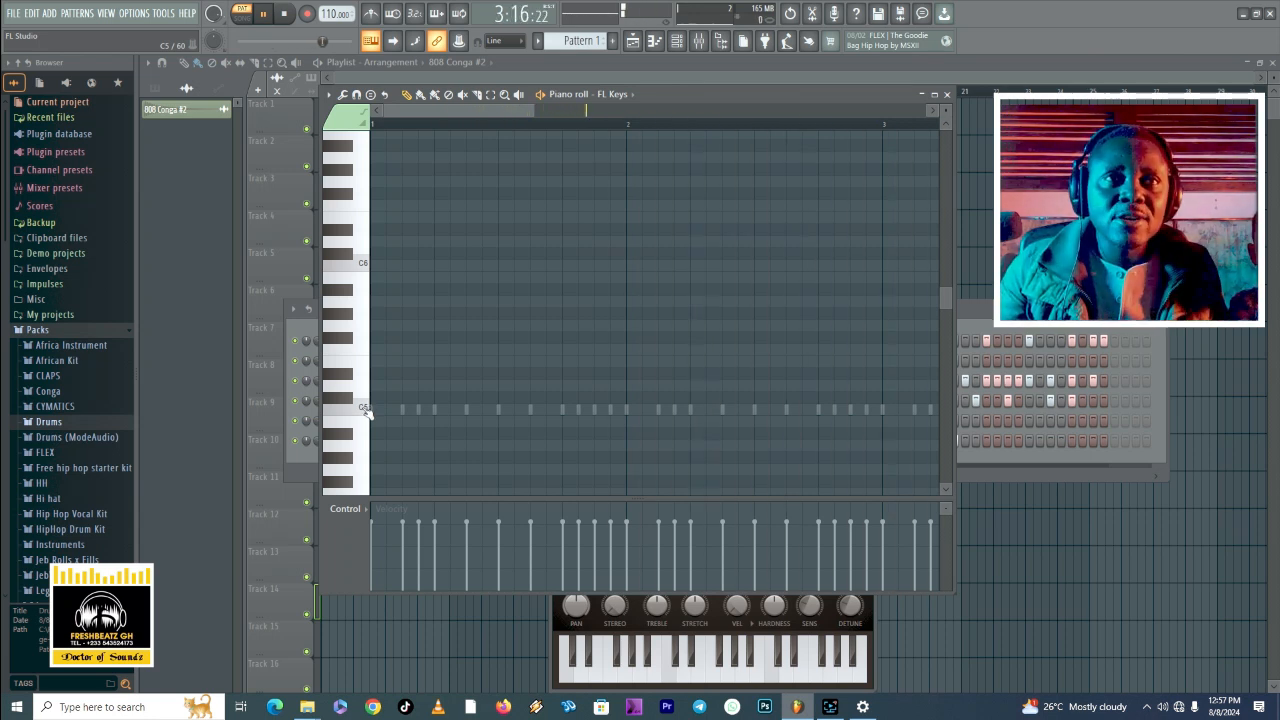
{"action": "left_click", "coordinate": [363, 409]}
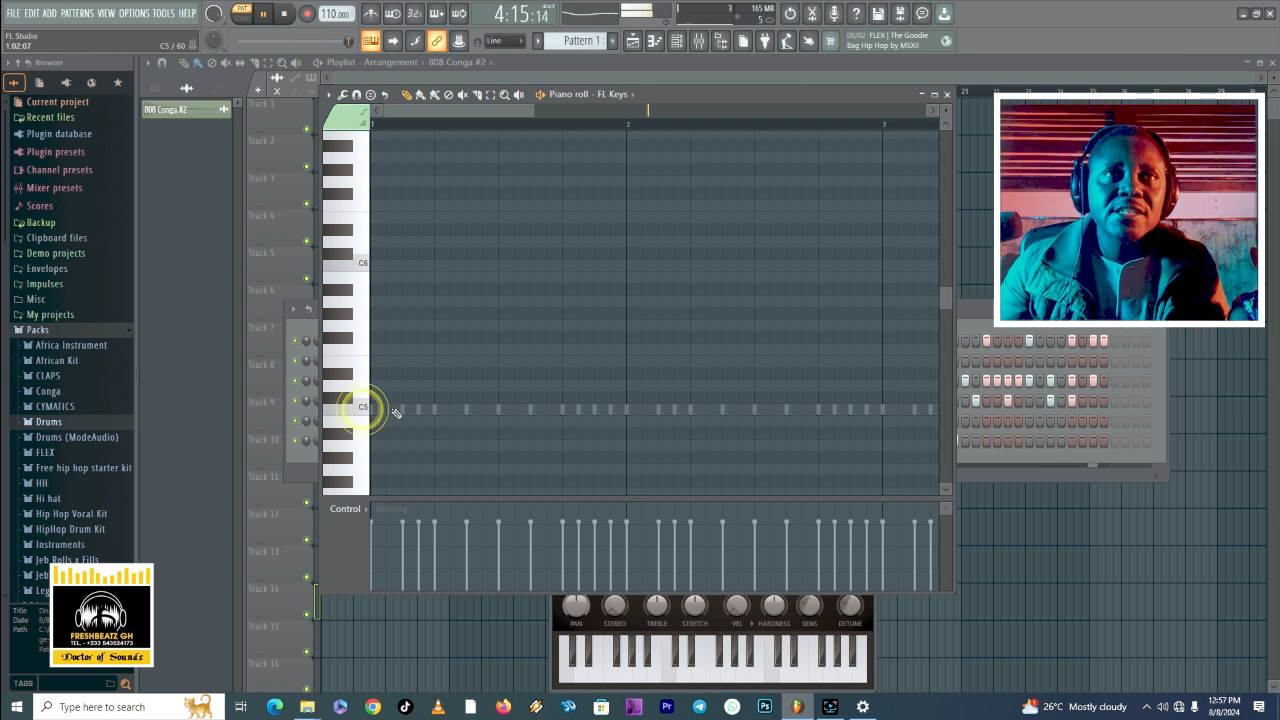
{"action": "left_click", "coordinate": [386, 411]}
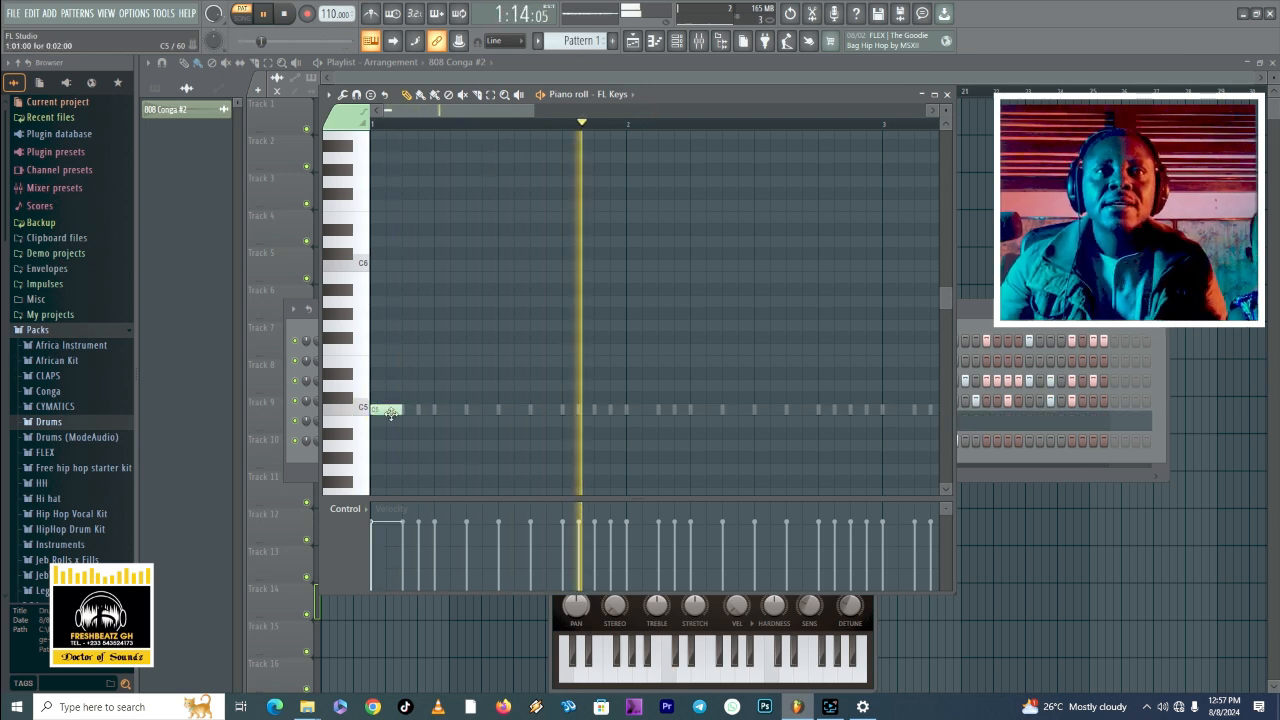
Step: Audition C5 and the keys above it, and shorten the C5 note at the start of bar 1 to one step
{"action": "left_click", "coordinate": [365, 410]}
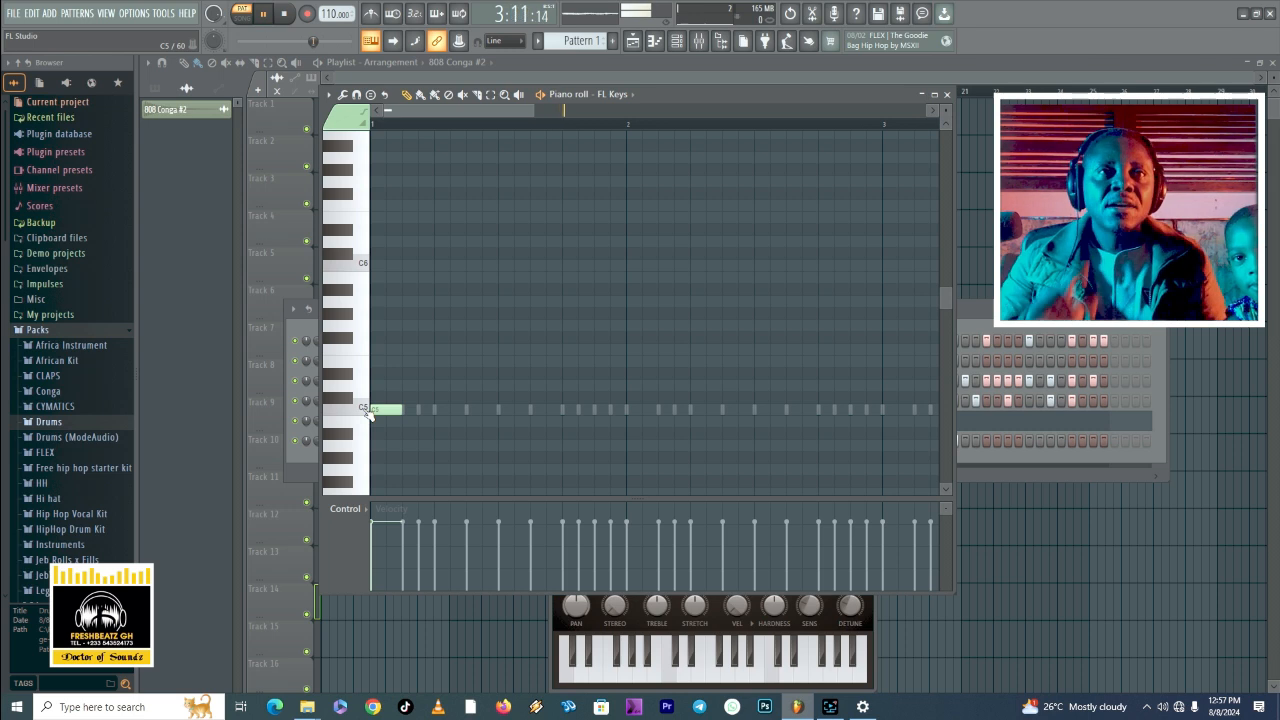
{"action": "left_click", "coordinate": [364, 408]}
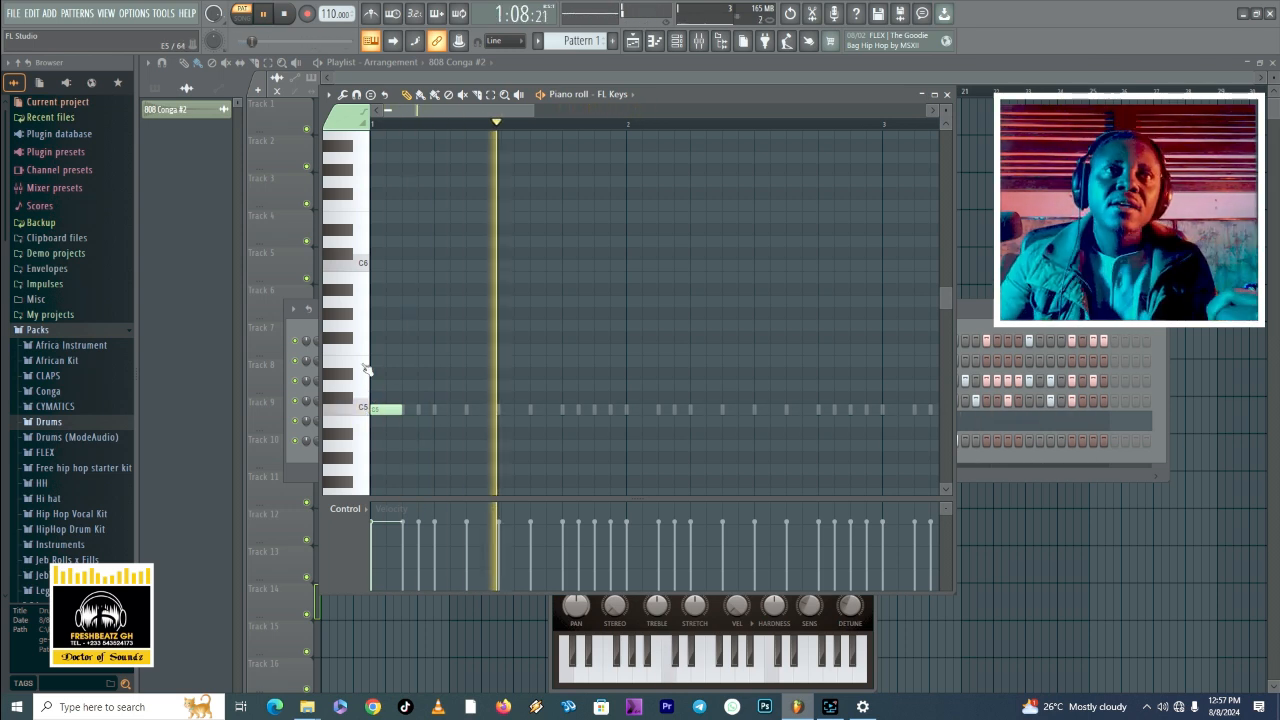
{"action": "left_click", "coordinate": [366, 362]}
{"action": "left_click", "coordinate": [366, 346]}
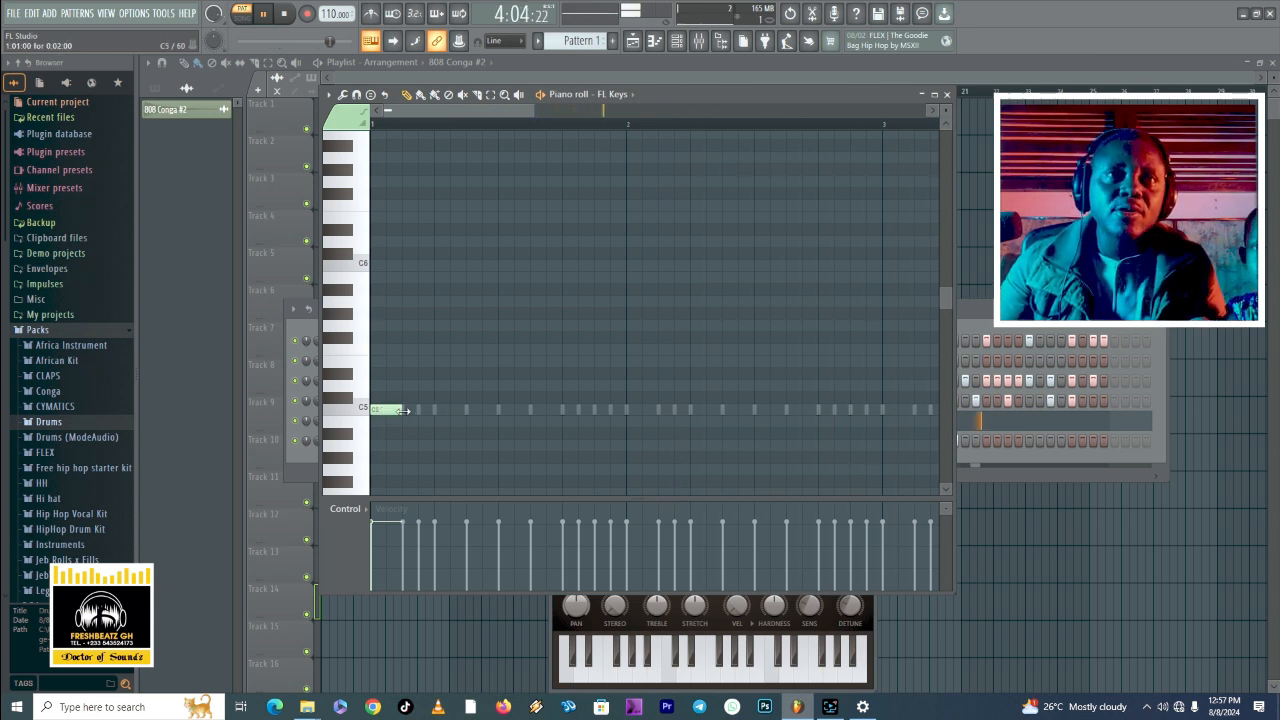
{"action": "left_click_drag", "start_coordinate": [402, 409], "coordinate": [386, 410]}
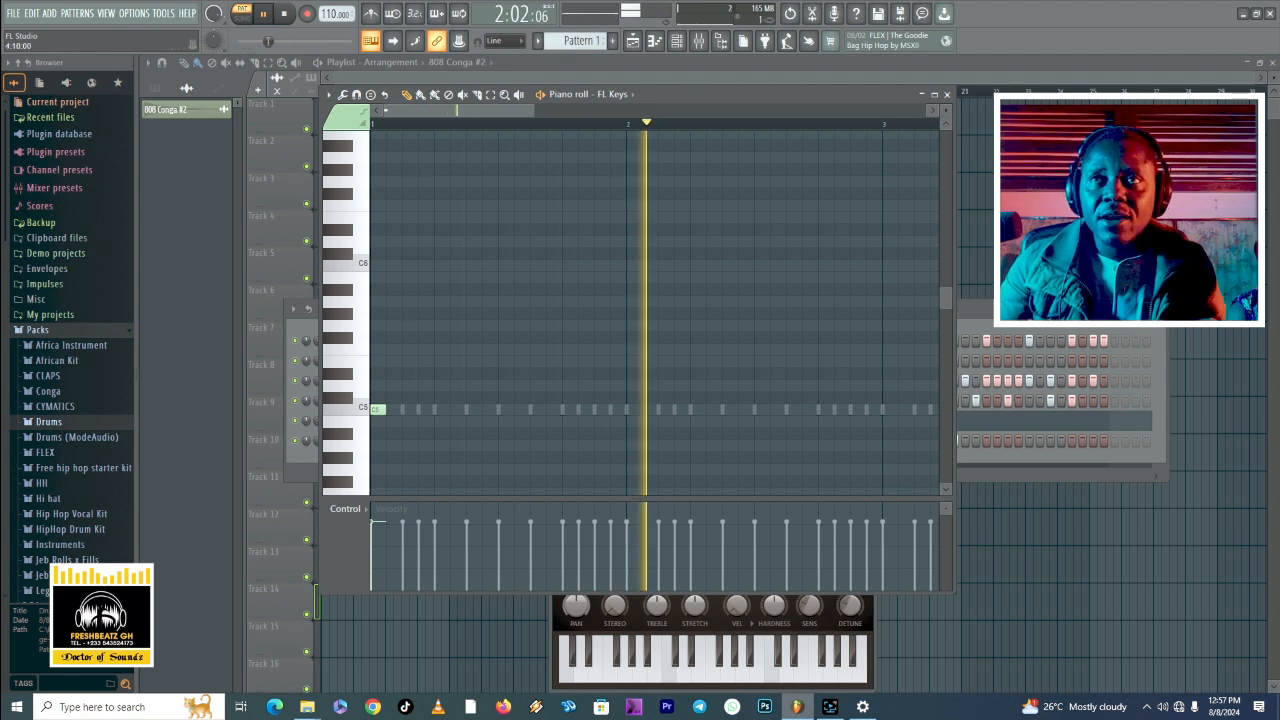
Step: View the FL Keys note in the channel rack and test playback of the pattern's opening in short bursts
{"action": "key", "text": "F6"}
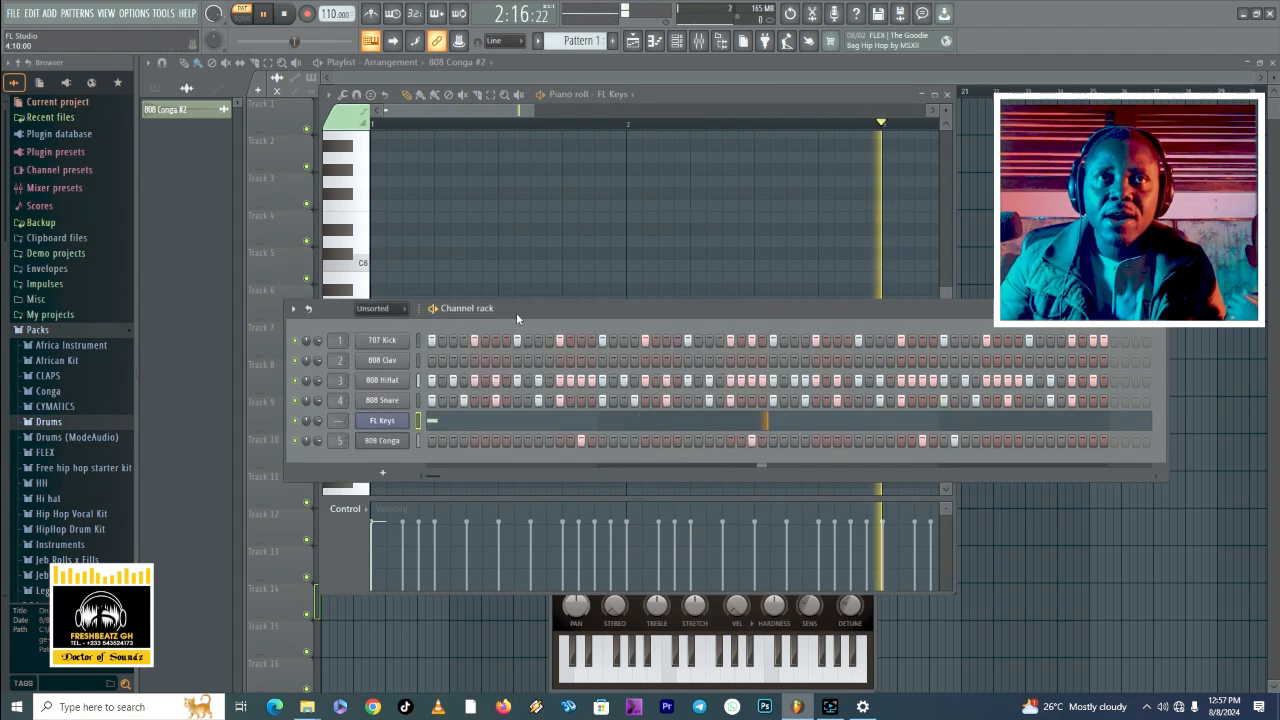
{"action": "left_click", "coordinate": [502, 111]}
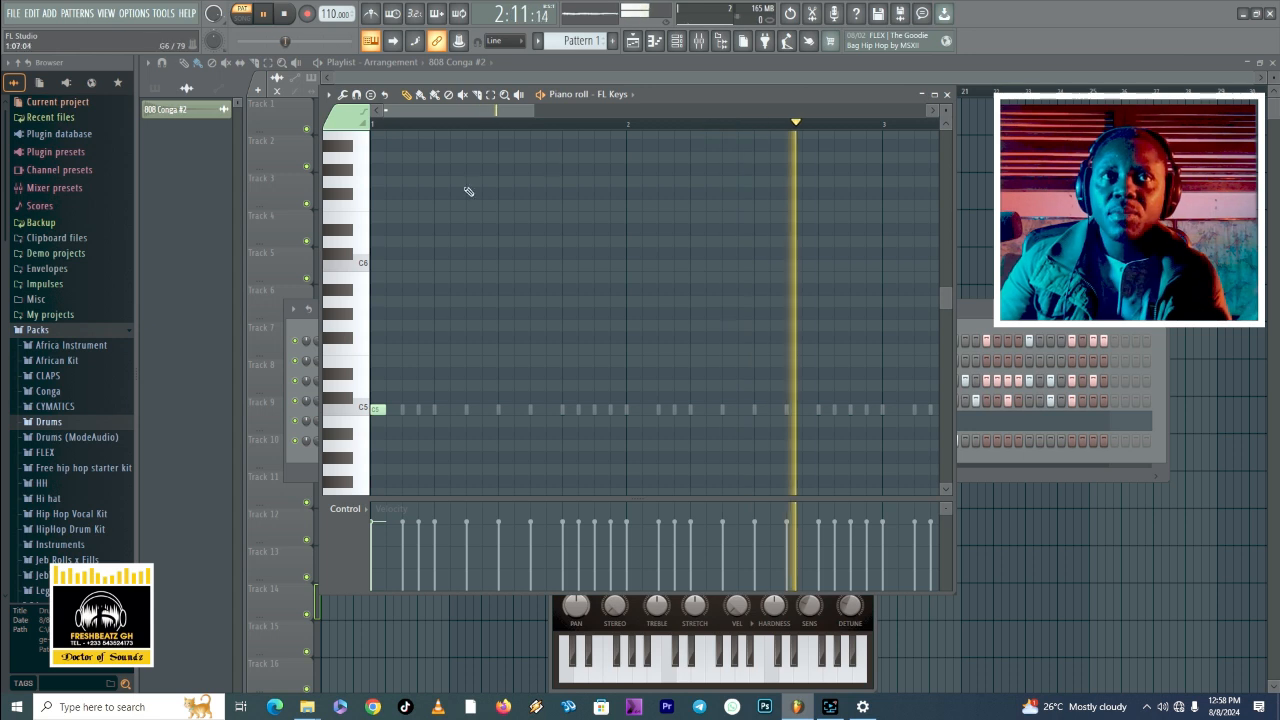
{"action": "key", "text": "space"}
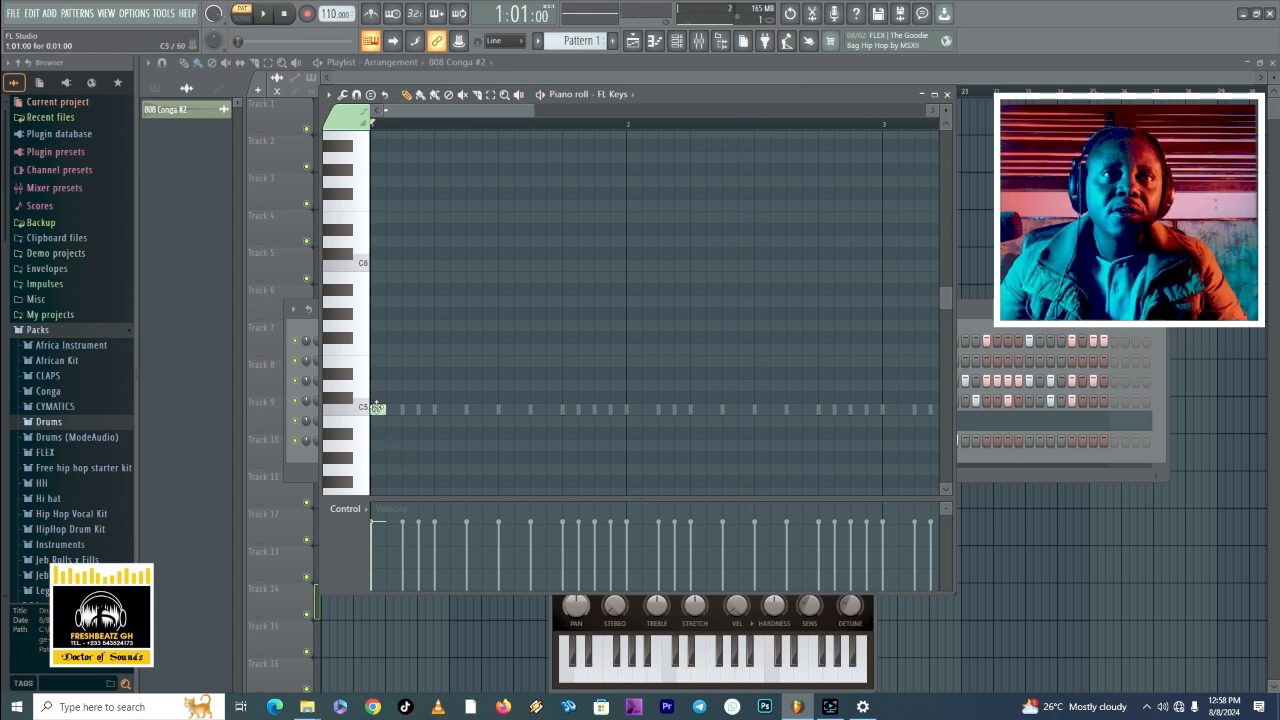
{"action": "key", "text": "space"}
{"action": "key", "text": "space"}
{"action": "key", "text": "space"}
{"action": "key", "text": "space"}
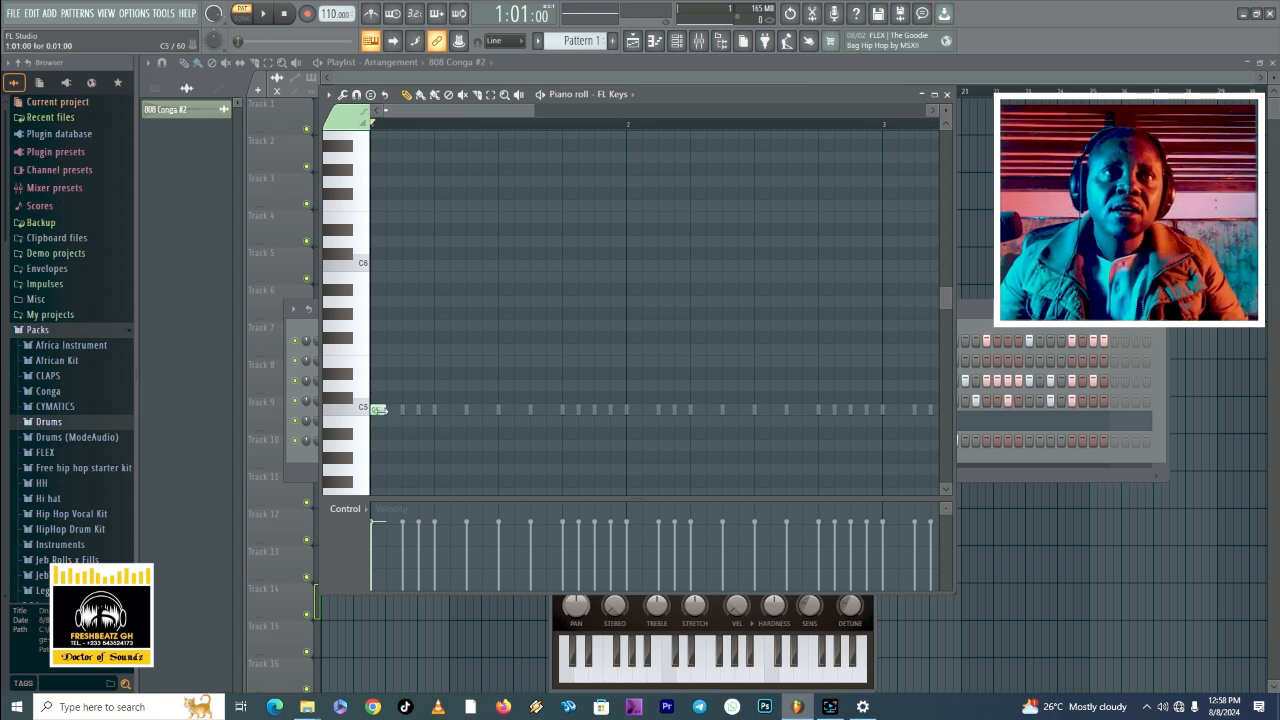
Step: Add a second one-step C5 note and shift it to step 4 of bar 1, testing its timing with playback
{"action": "left_click", "coordinate": [396, 412]}
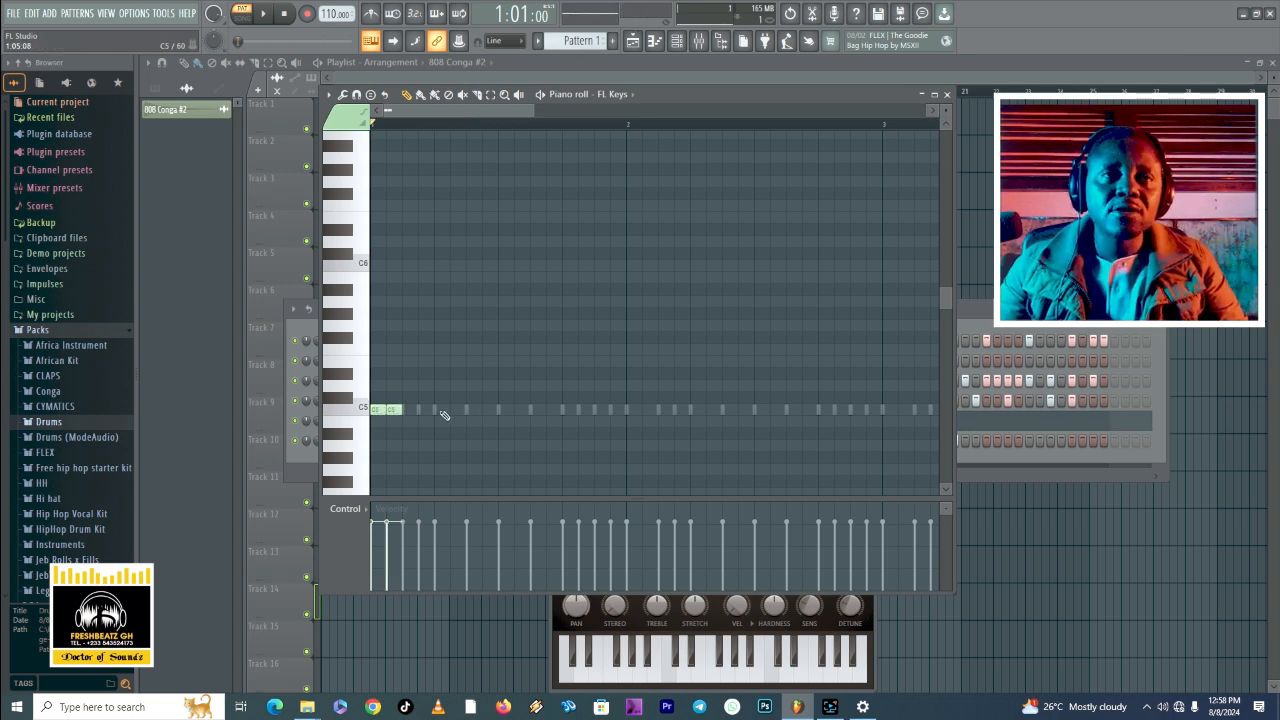
{"action": "key", "text": "space"}
{"action": "key", "text": "space"}
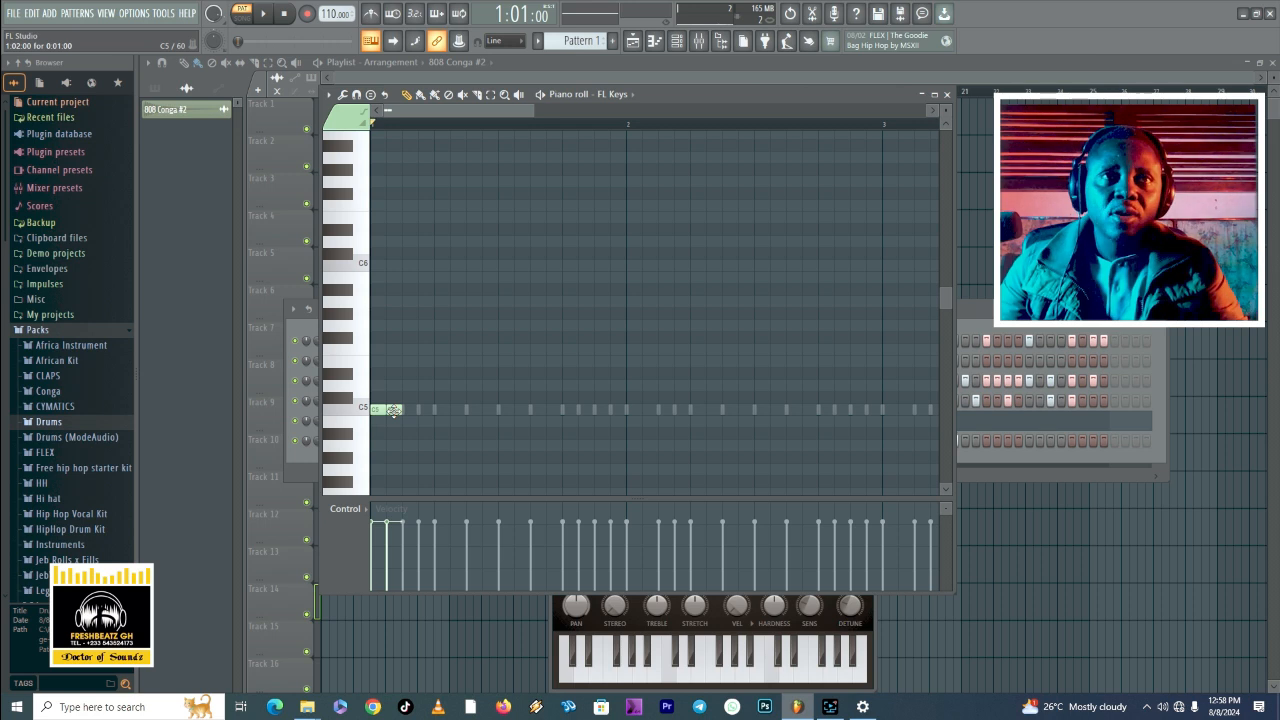
{"action": "left_click_drag", "start_coordinate": [394, 411], "coordinate": [410, 411]}
{"action": "key", "text": "space"}
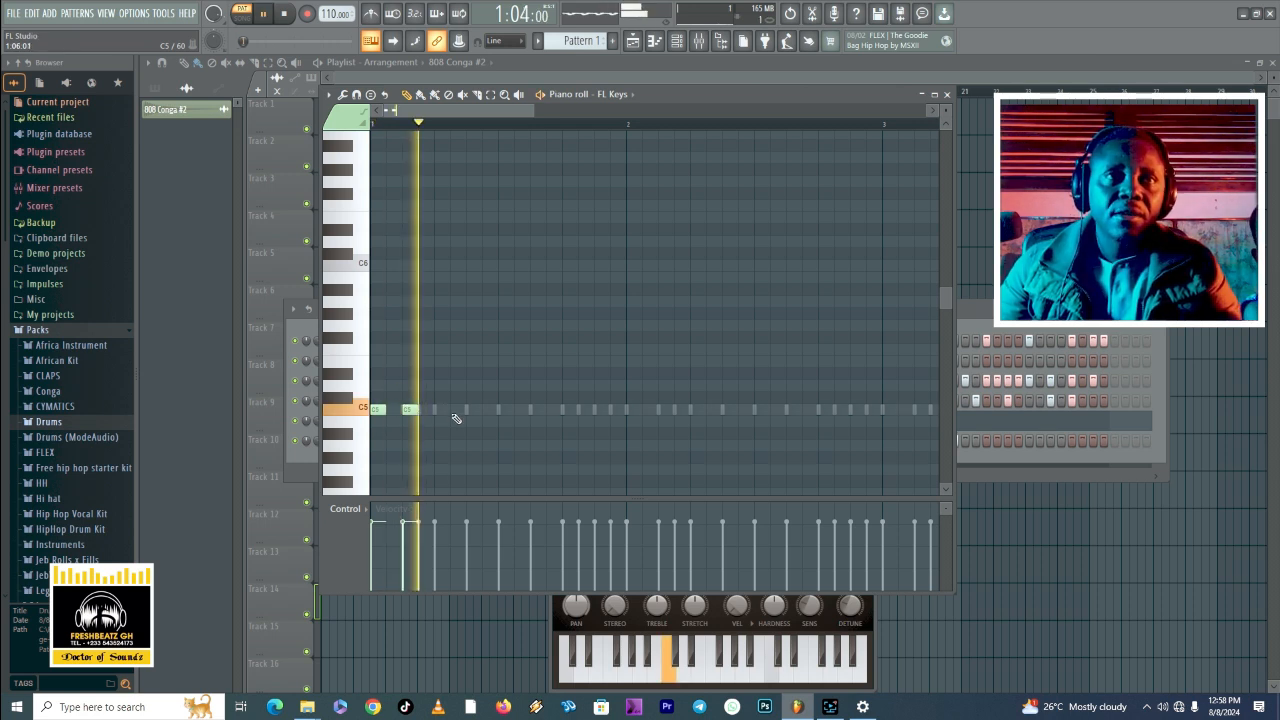
{"action": "key", "text": "space"}
{"action": "left_click_drag", "start_coordinate": [410, 411], "coordinate": [426, 411]}
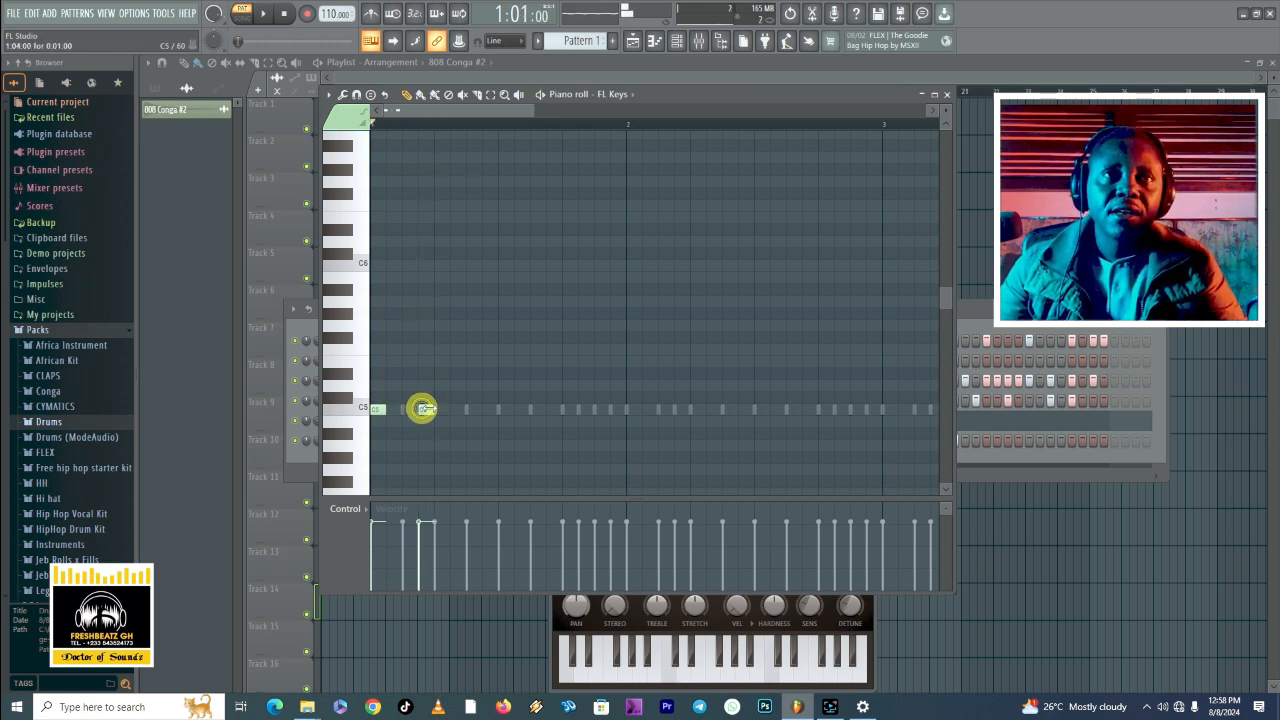
{"action": "key", "text": "space"}
{"action": "key", "text": "space"}
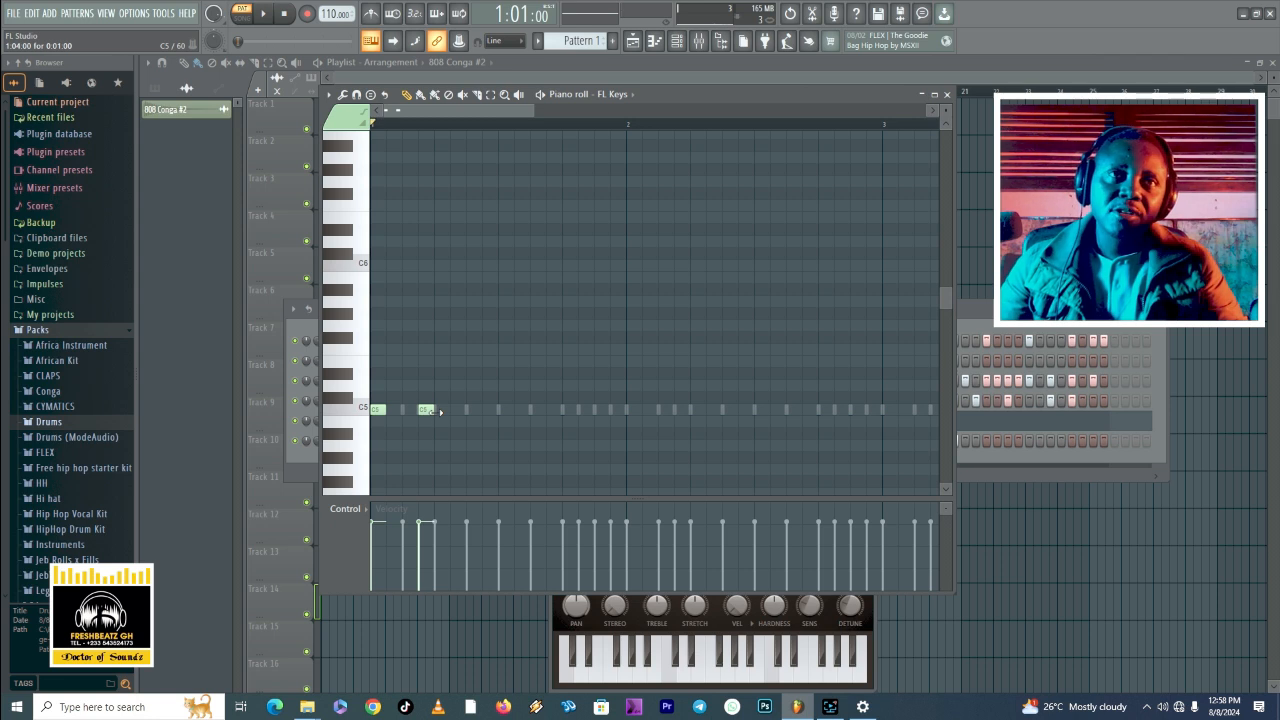
Step: Add a third one-step C5 note at step 7 of bar 1 and play the pattern to check it
{"action": "left_click", "coordinate": [468, 410]}
{"action": "key", "text": "space"}
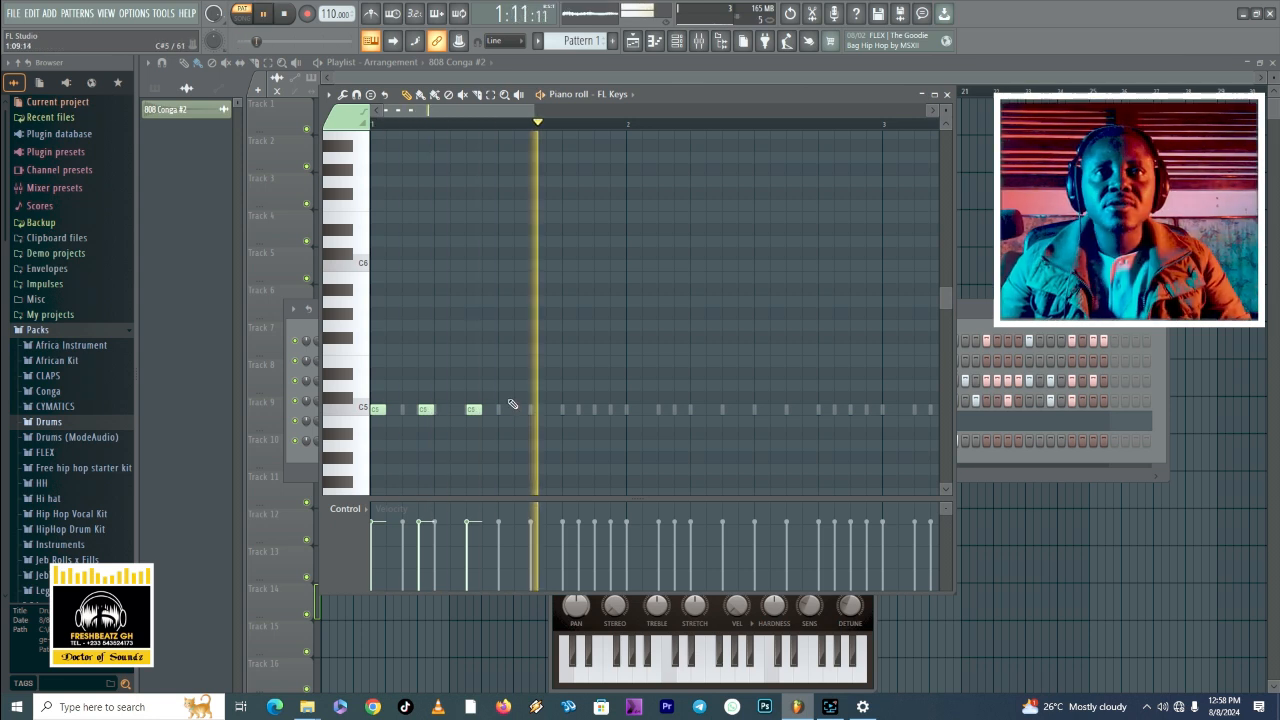
{"action": "key", "text": "space"}
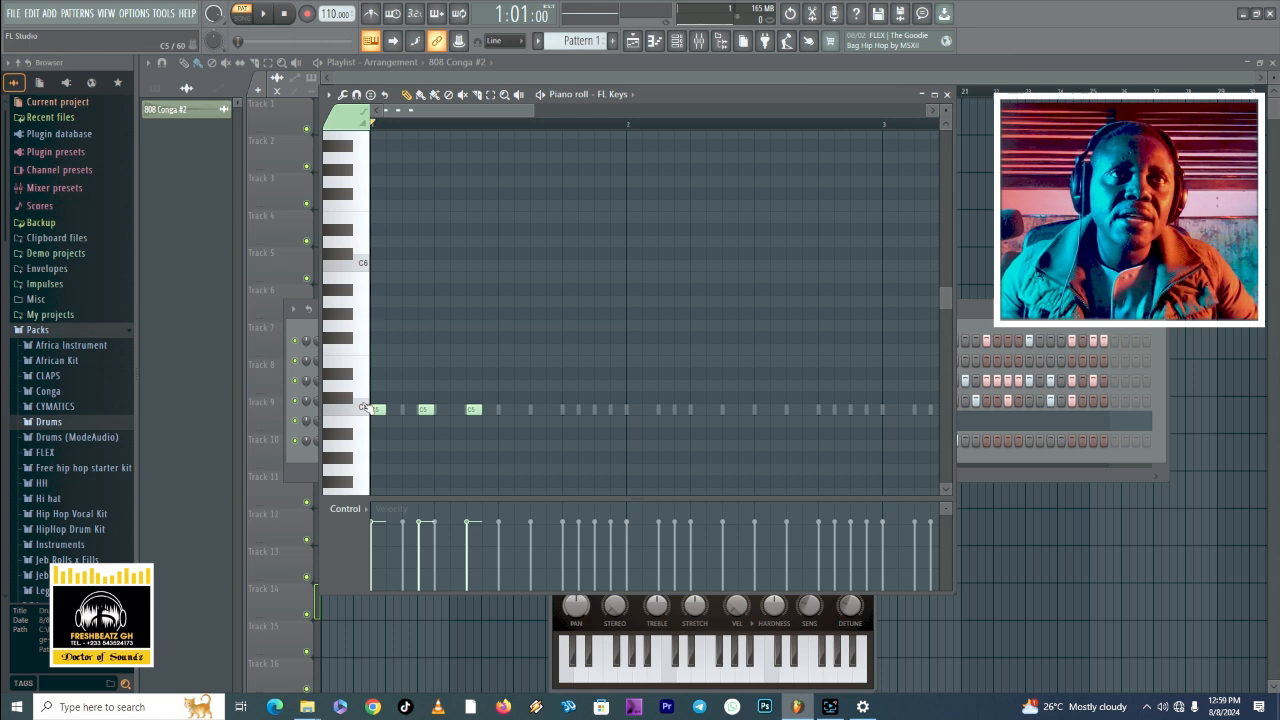
Step: Audition the keys from E5 to G5, and add a one-step G5 note at step 9 of bar 1, checking it with playback
{"action": "left_click", "coordinate": [358, 368]}
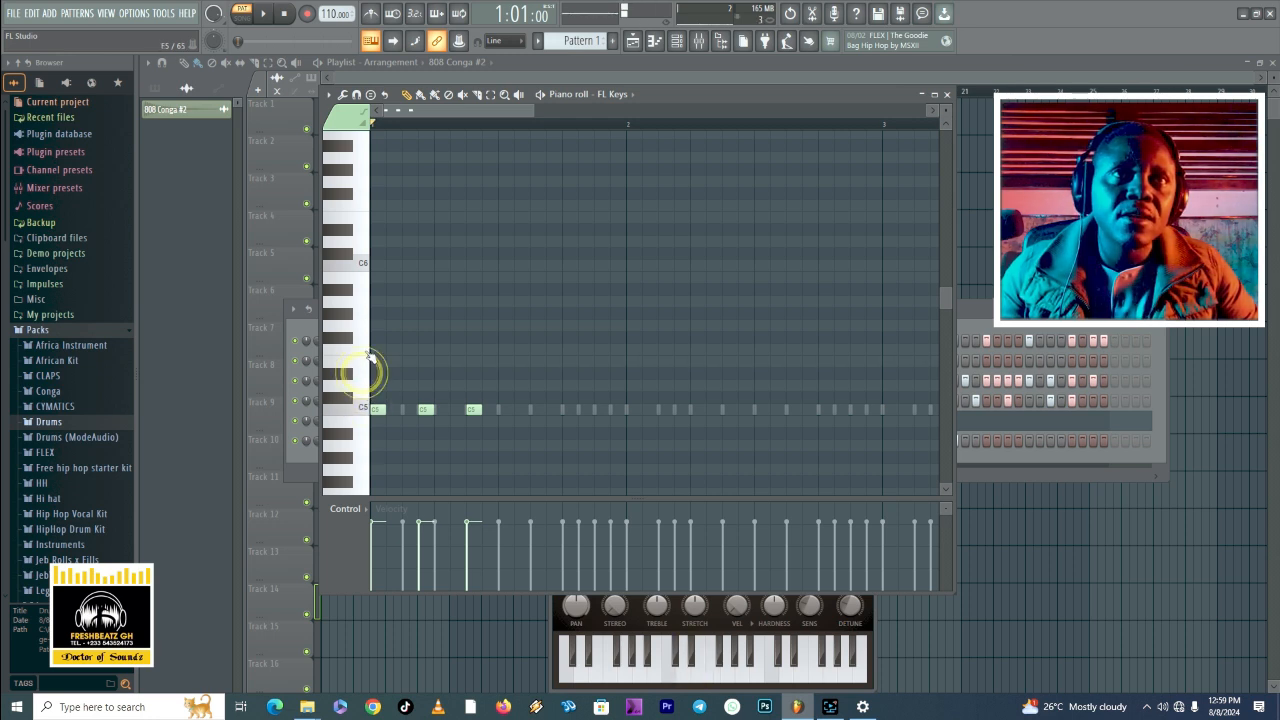
{"action": "left_click", "coordinate": [366, 345]}
{"action": "left_click", "coordinate": [366, 327]}
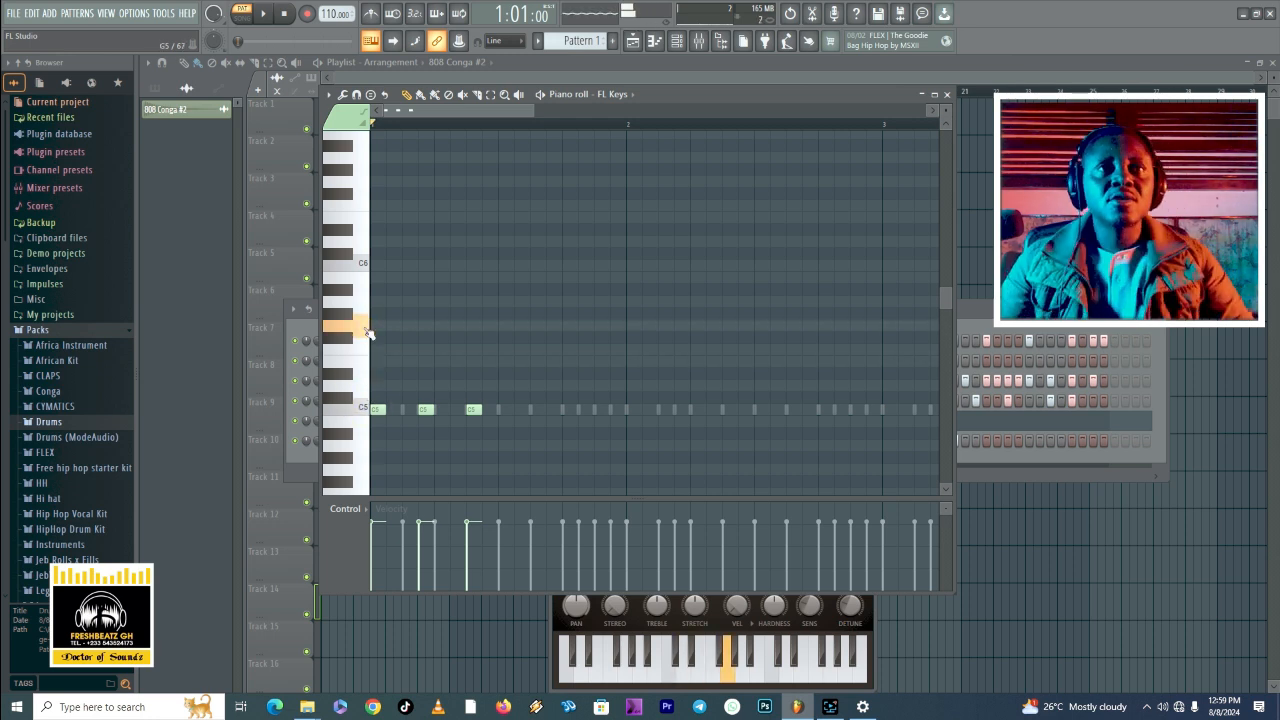
{"action": "left_click", "coordinate": [366, 330]}
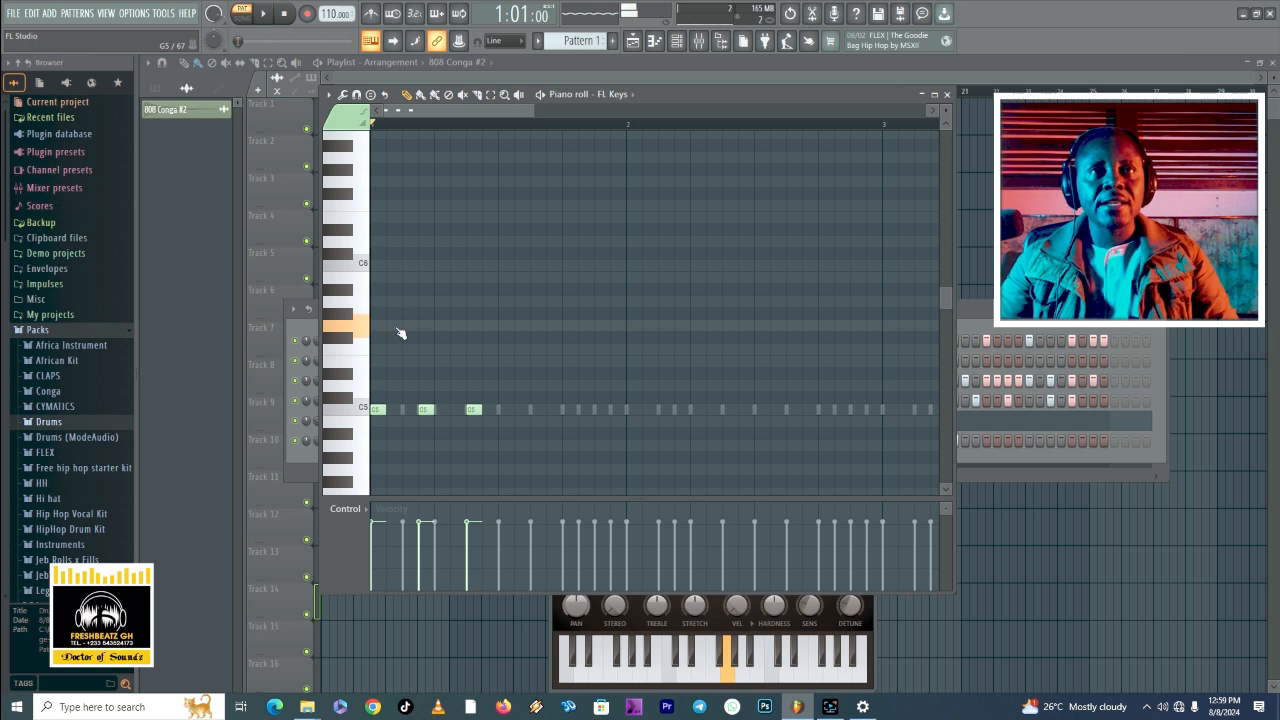
{"action": "left_click", "coordinate": [505, 326]}
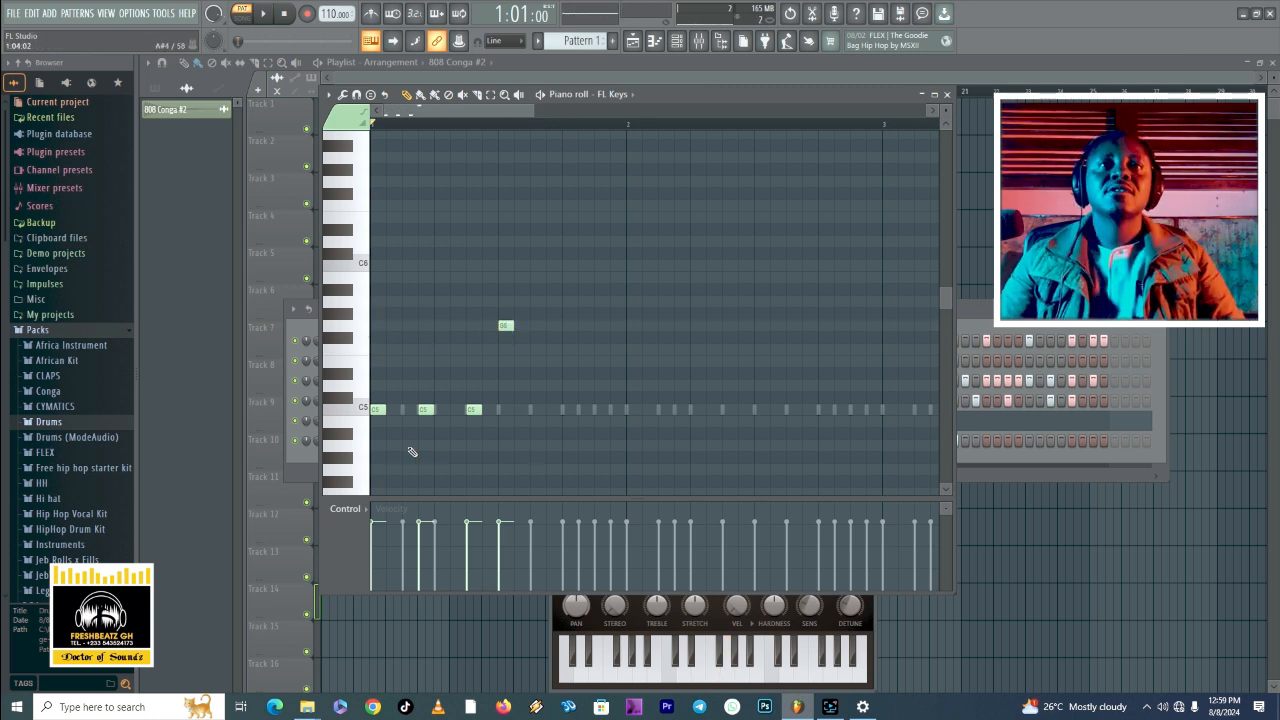
{"action": "key", "text": "space"}
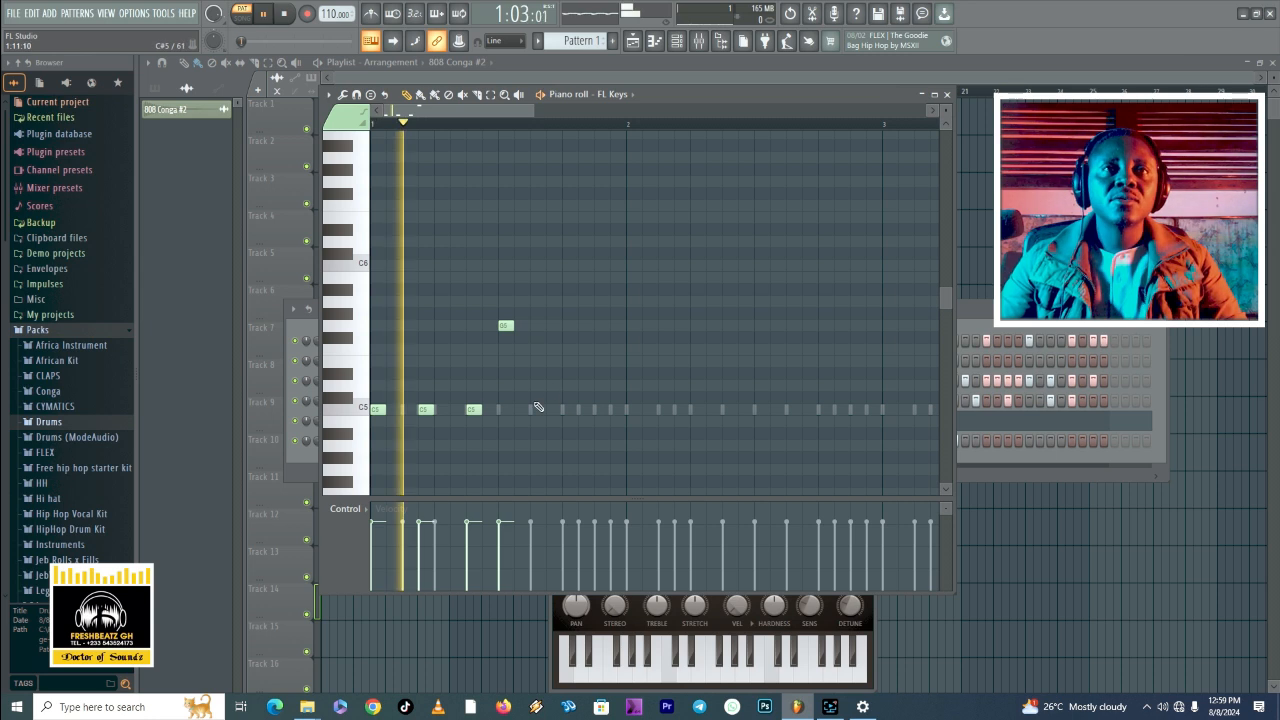
{"action": "key", "text": "space"}
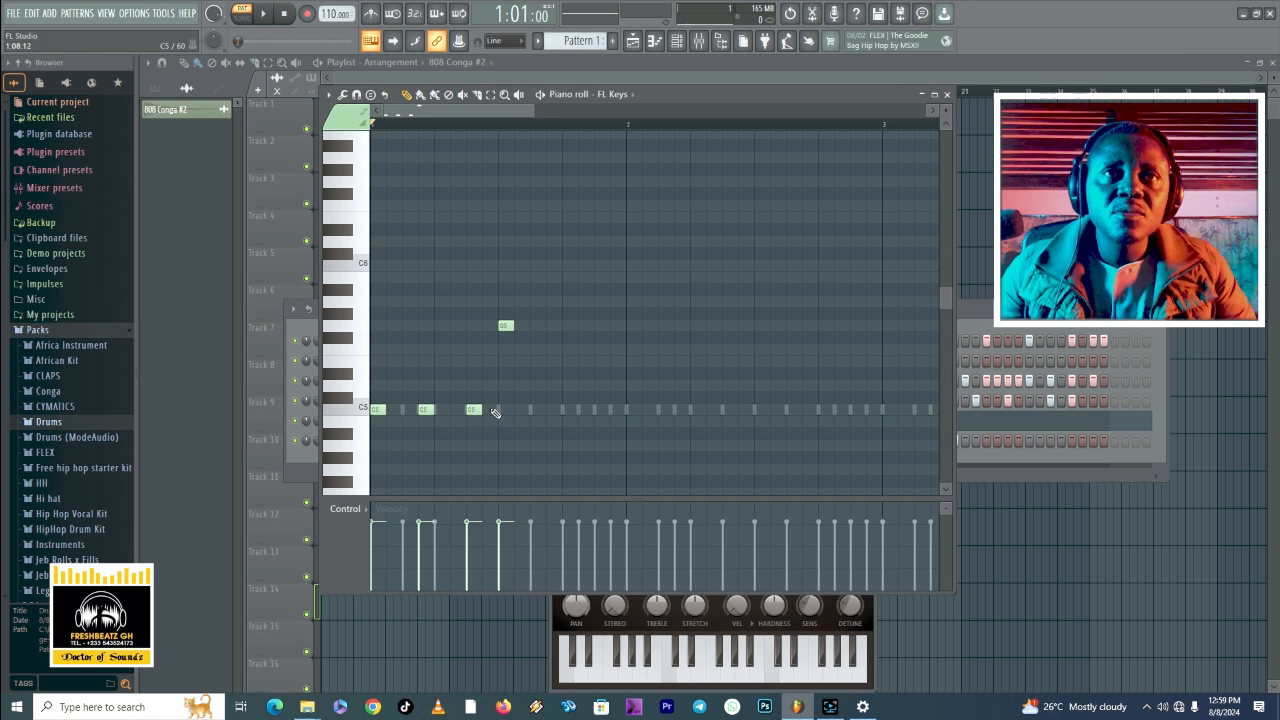
Step: Shift the G5 note to step 10 and on to step 11 of bar 1, testing each position with playback
{"action": "left_click_drag", "start_coordinate": [506, 327], "coordinate": [521, 327]}
{"action": "key", "text": "space"}
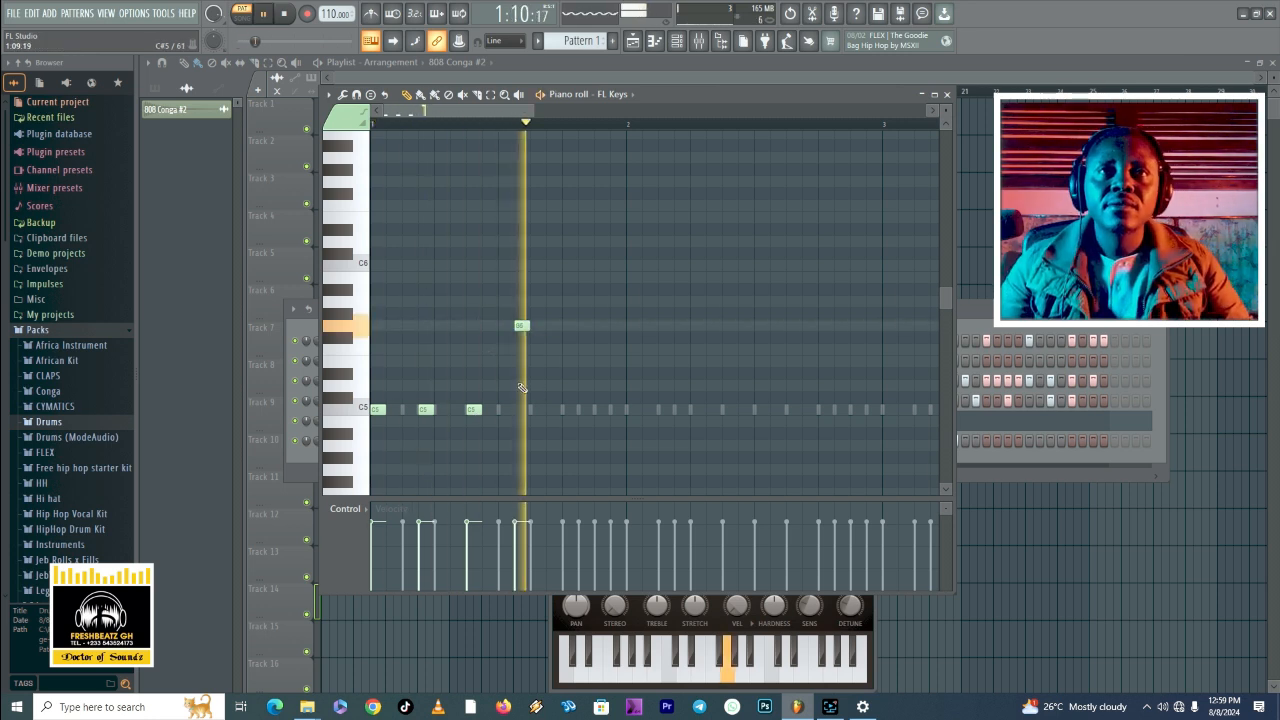
{"action": "key", "text": "space"}
{"action": "key", "text": "space"}
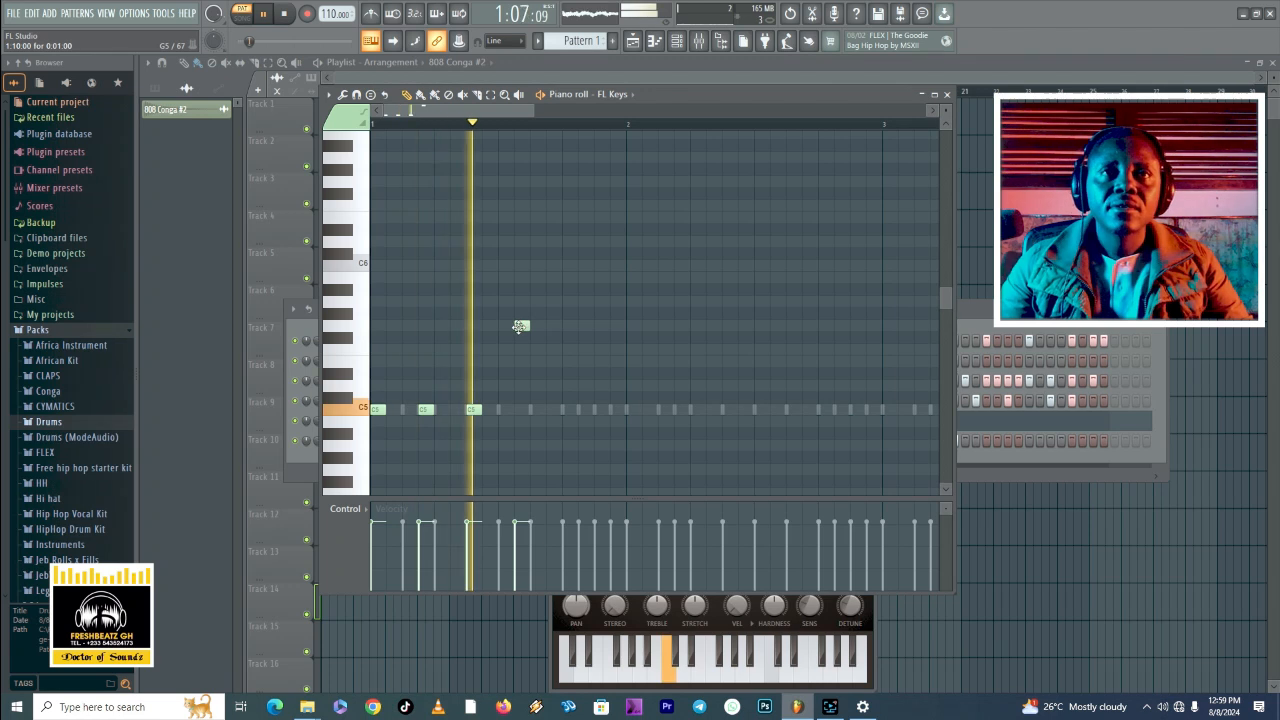
{"action": "key", "text": "space"}
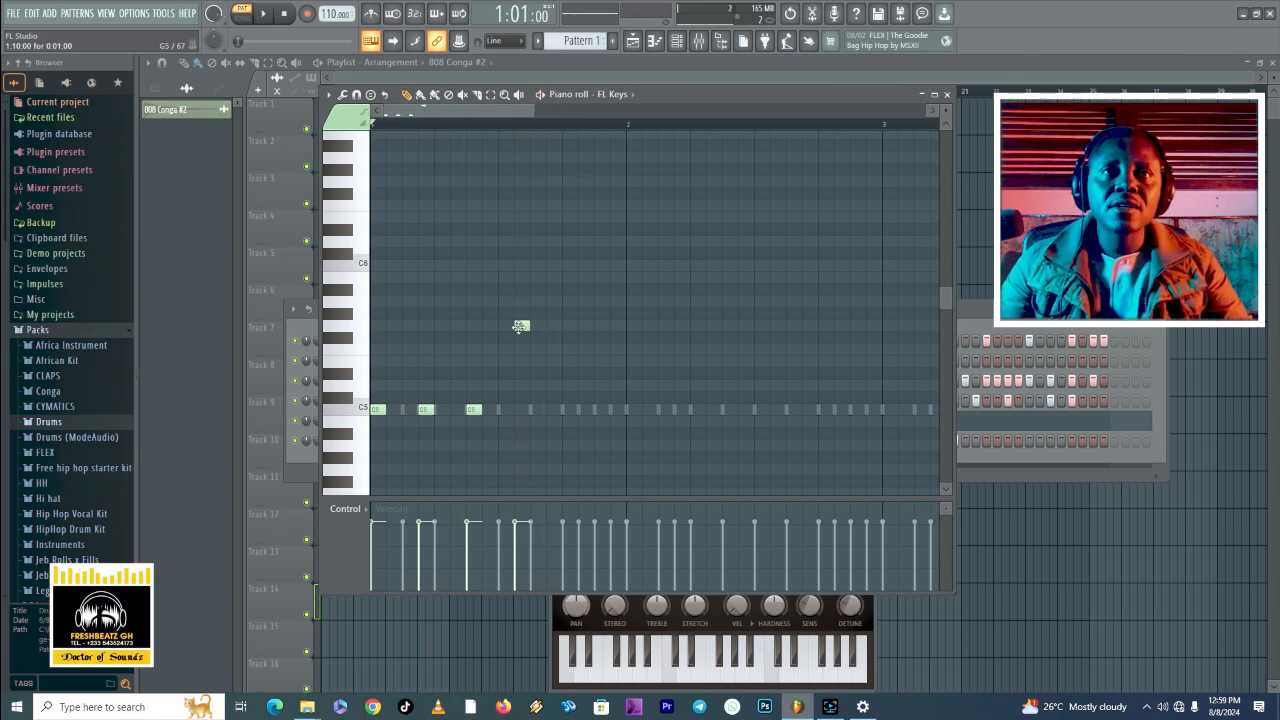
{"action": "left_click_drag", "start_coordinate": [520, 326], "coordinate": [537, 326]}
{"action": "key", "text": "space"}
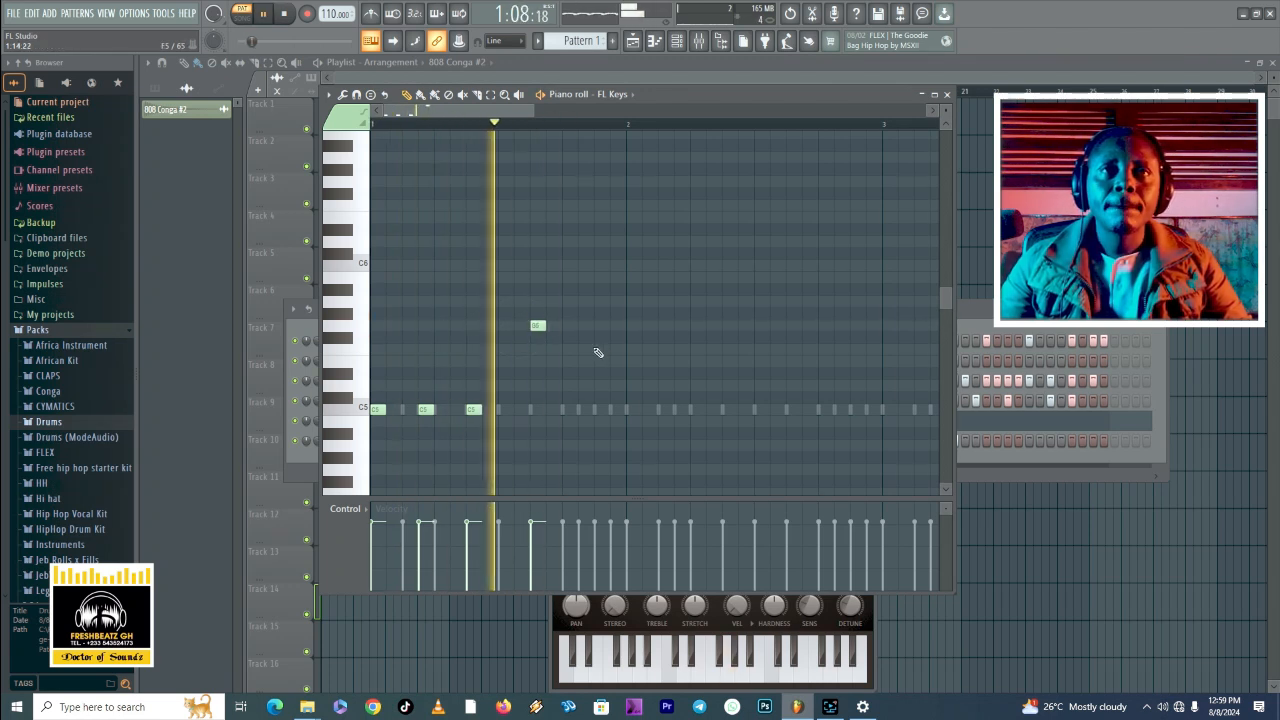
{"action": "key", "text": "space"}
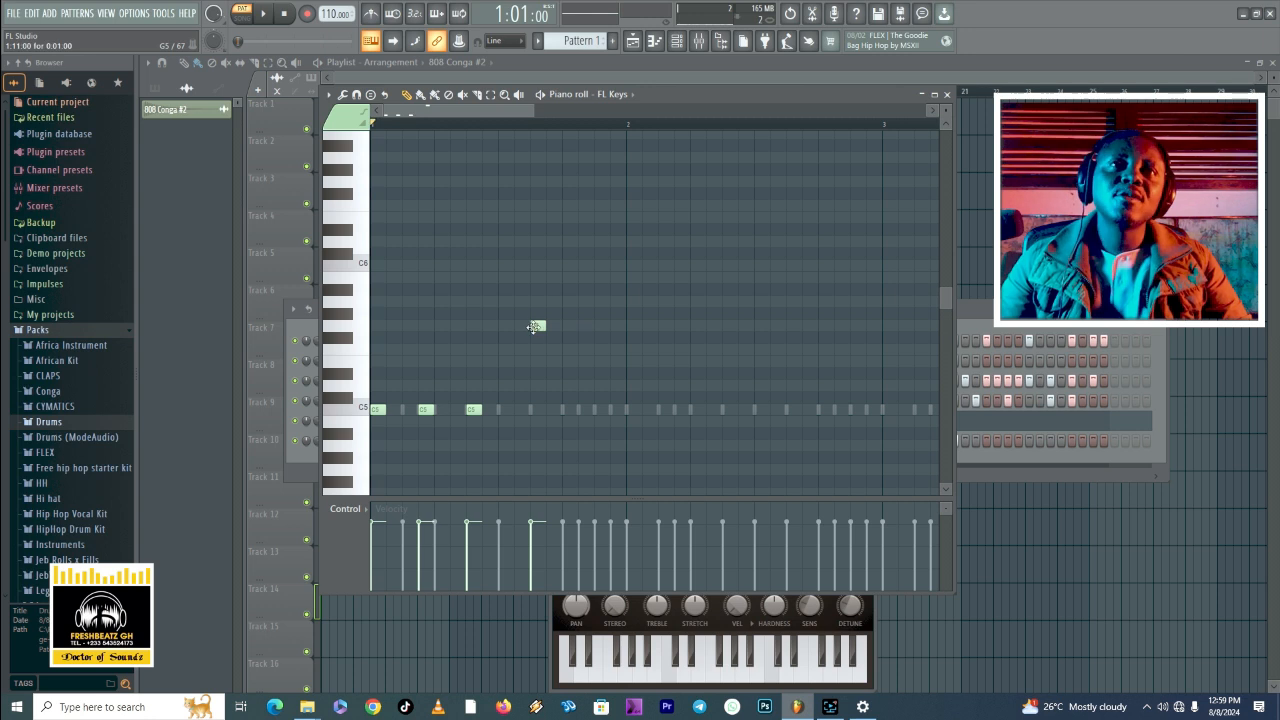
Step: Add a second one-step G5 note at step 14 of bar 1 and play the pattern to check it
{"action": "left_click", "coordinate": [537, 326]}
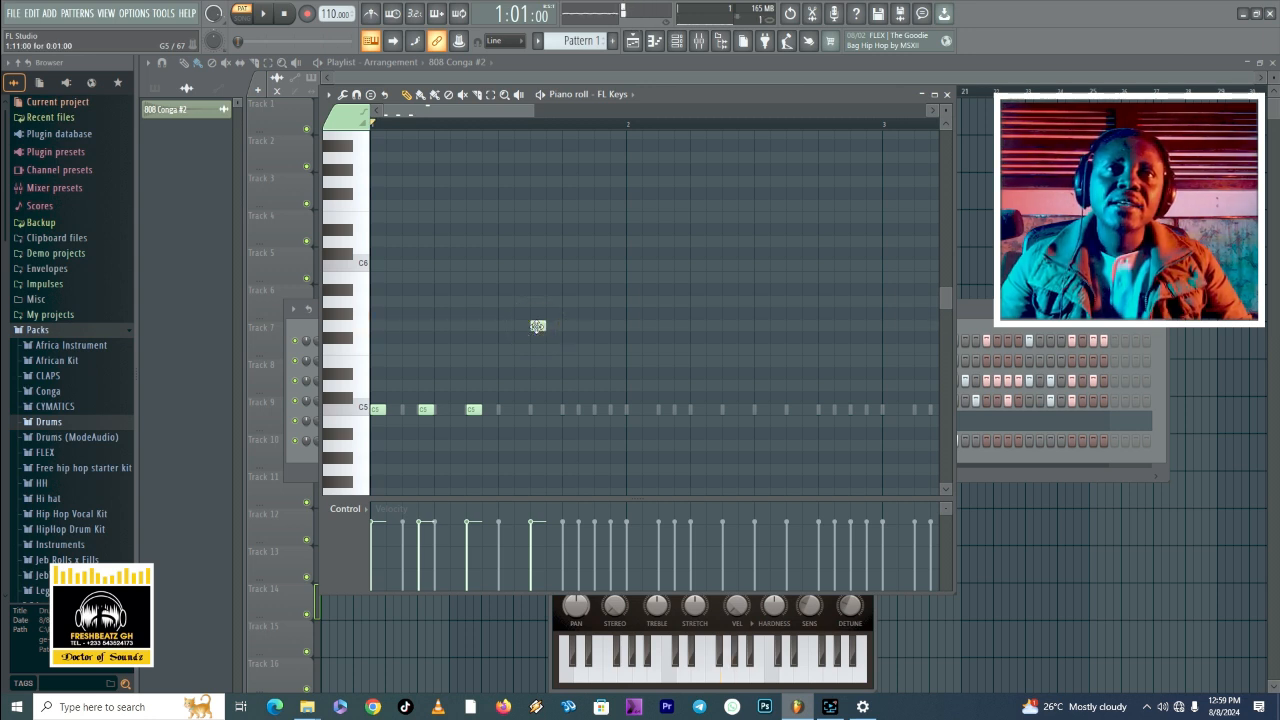
{"action": "left_click", "coordinate": [585, 330]}
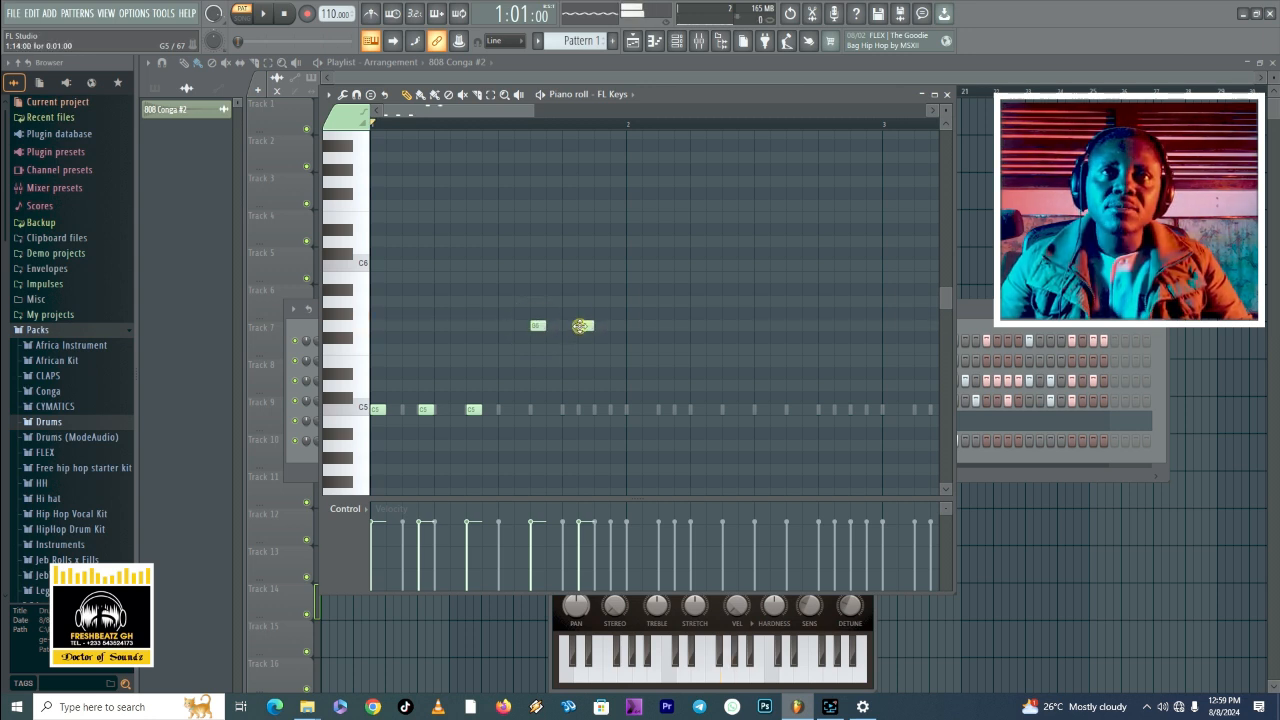
{"action": "key", "text": "space"}
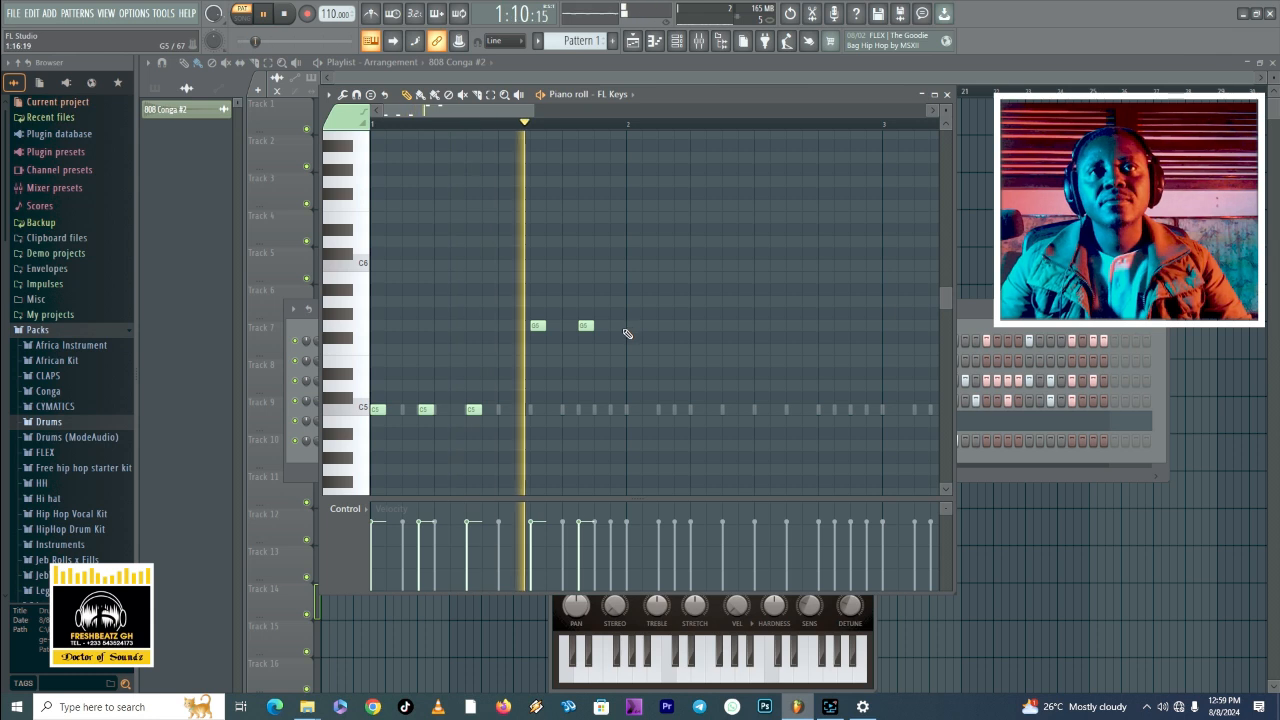
{"action": "key", "text": "space"}
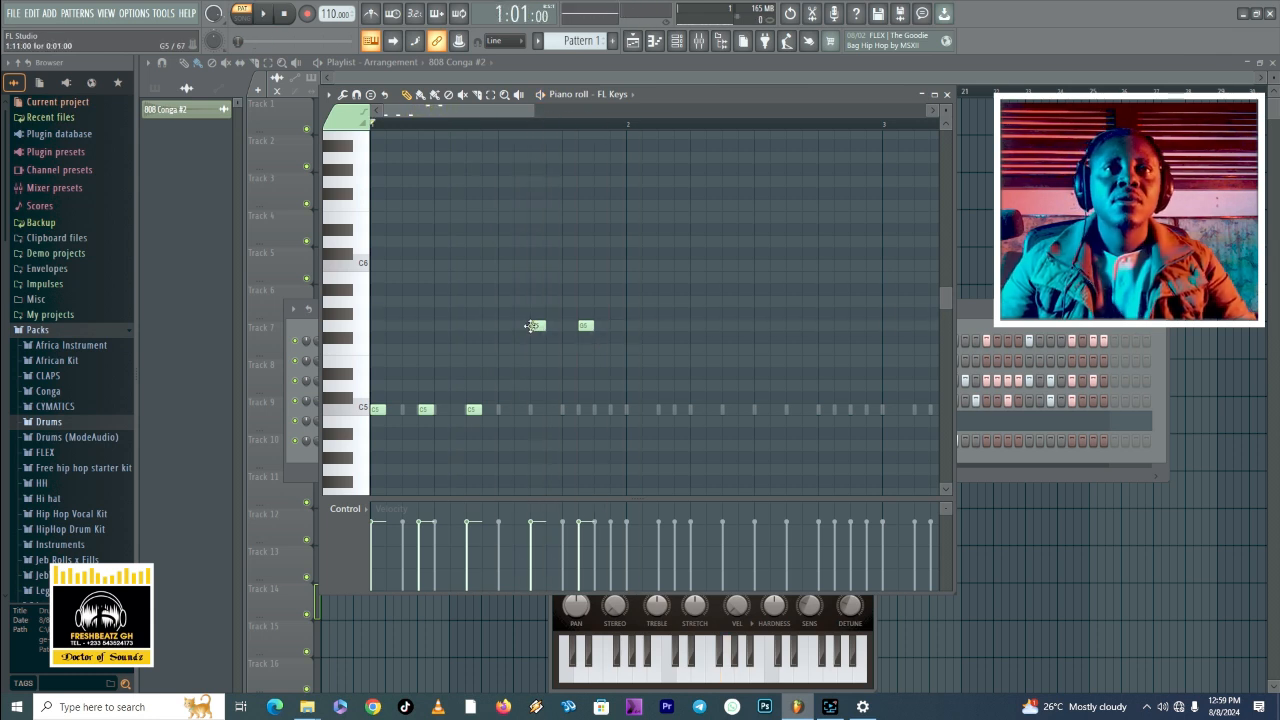
Step: Move the two G5 notes one step earlier, to steps 10 and 13 of bar 1, and test their timing with playback
{"action": "left_click_drag", "start_coordinate": [531, 326], "coordinate": [571, 326]}
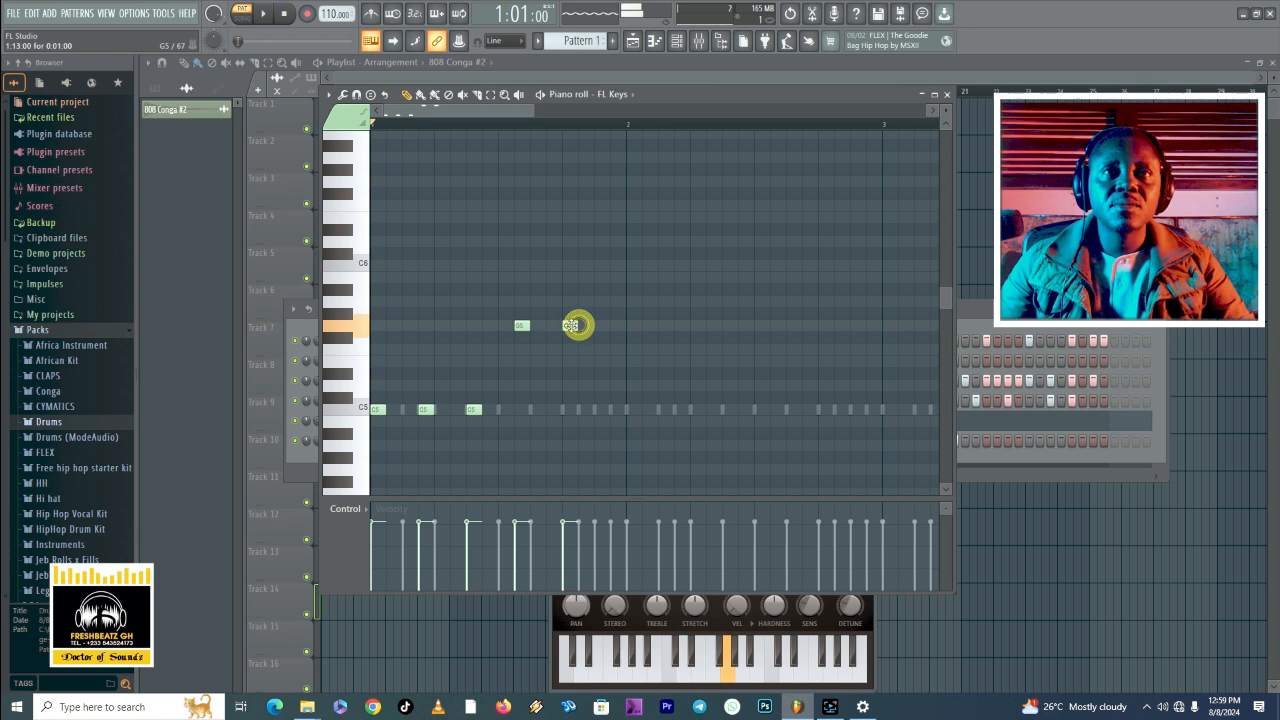
{"action": "key", "text": "space"}
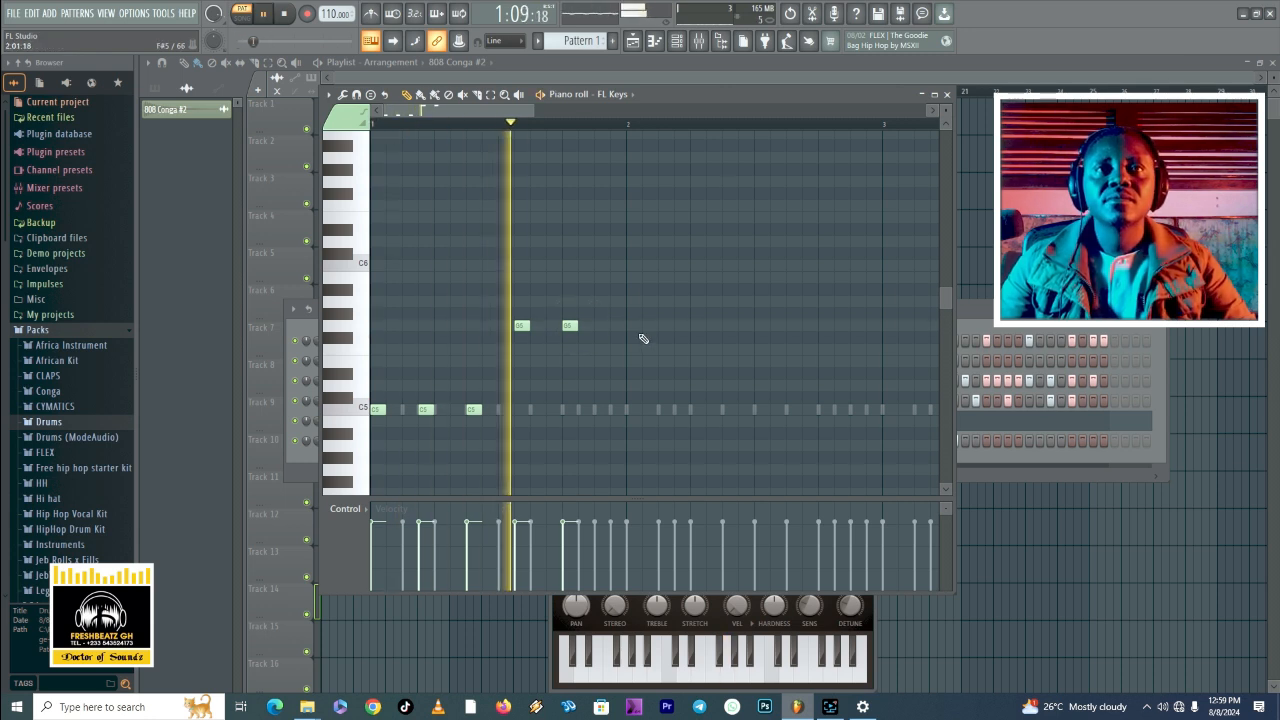
{"action": "key", "text": "space"}
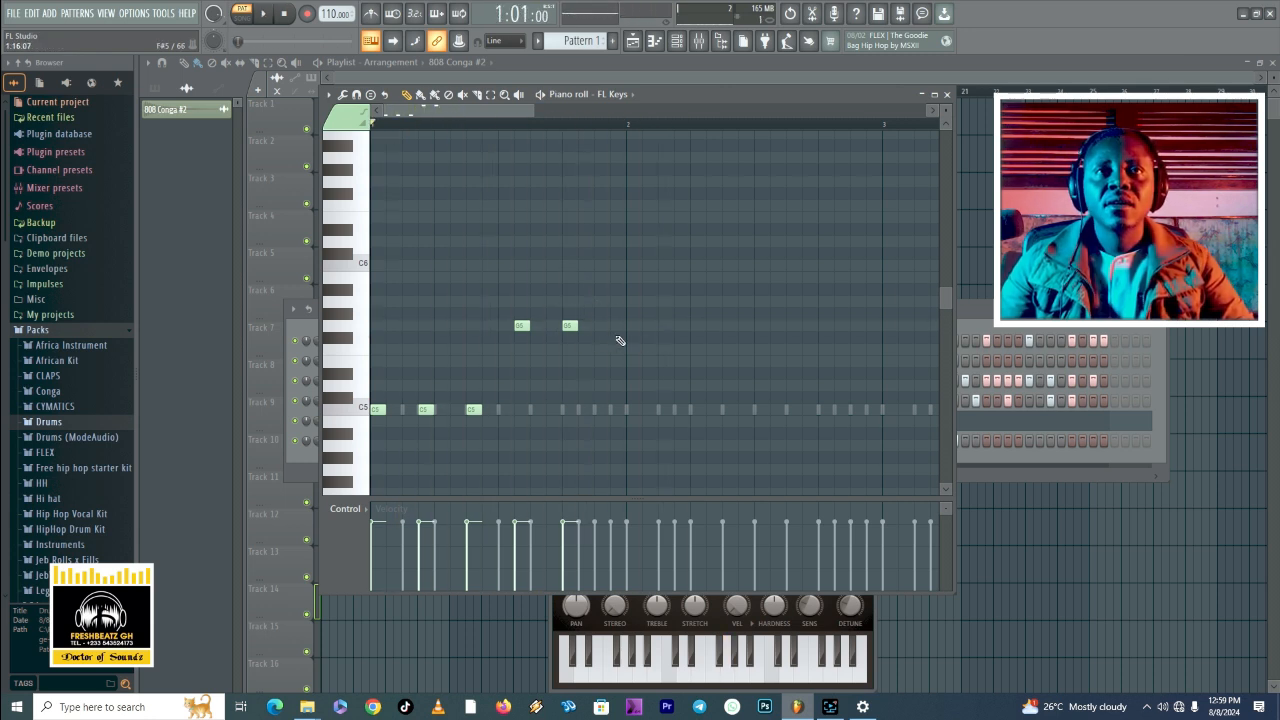
{"action": "key", "text": "space"}
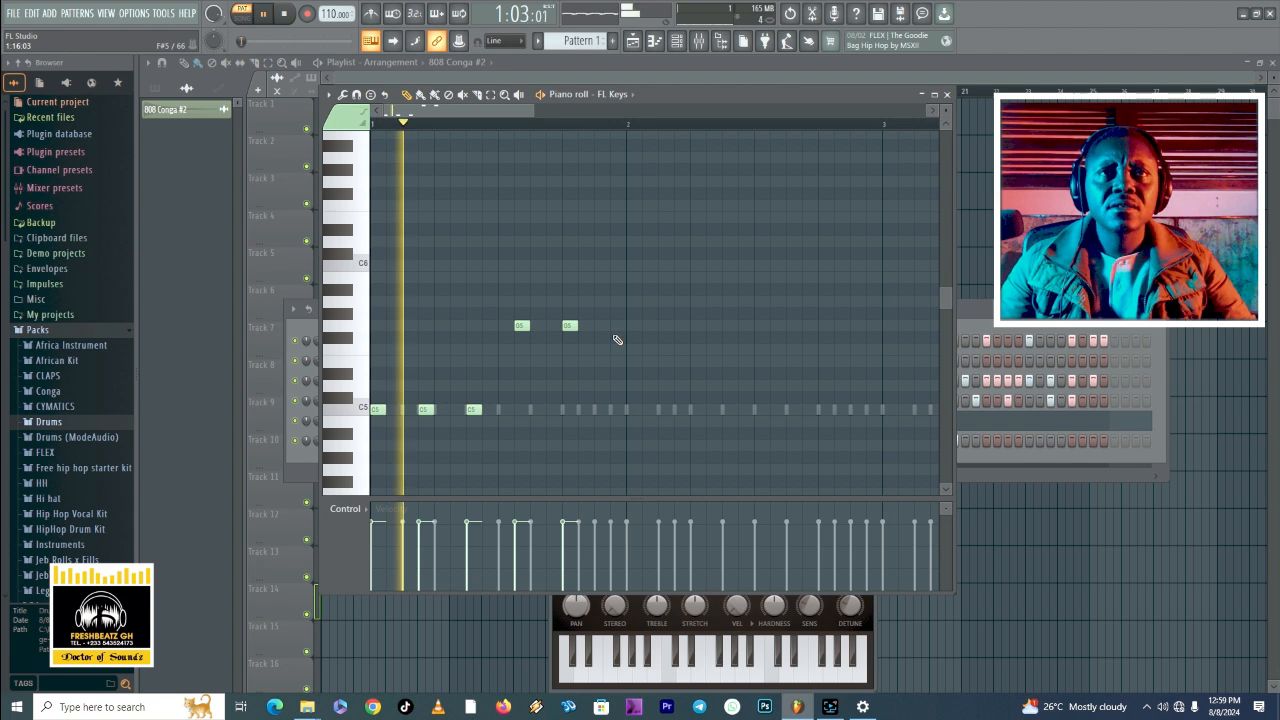
{"action": "key", "text": "space"}
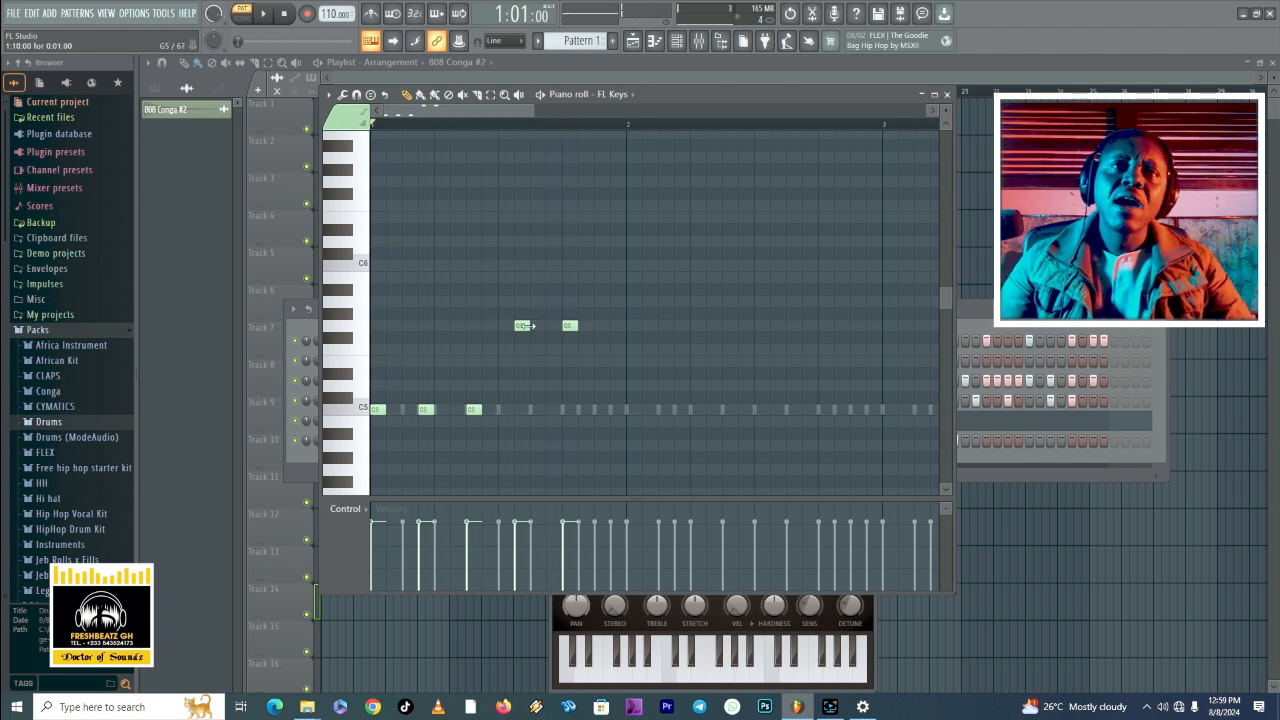
{"action": "key", "text": "space"}
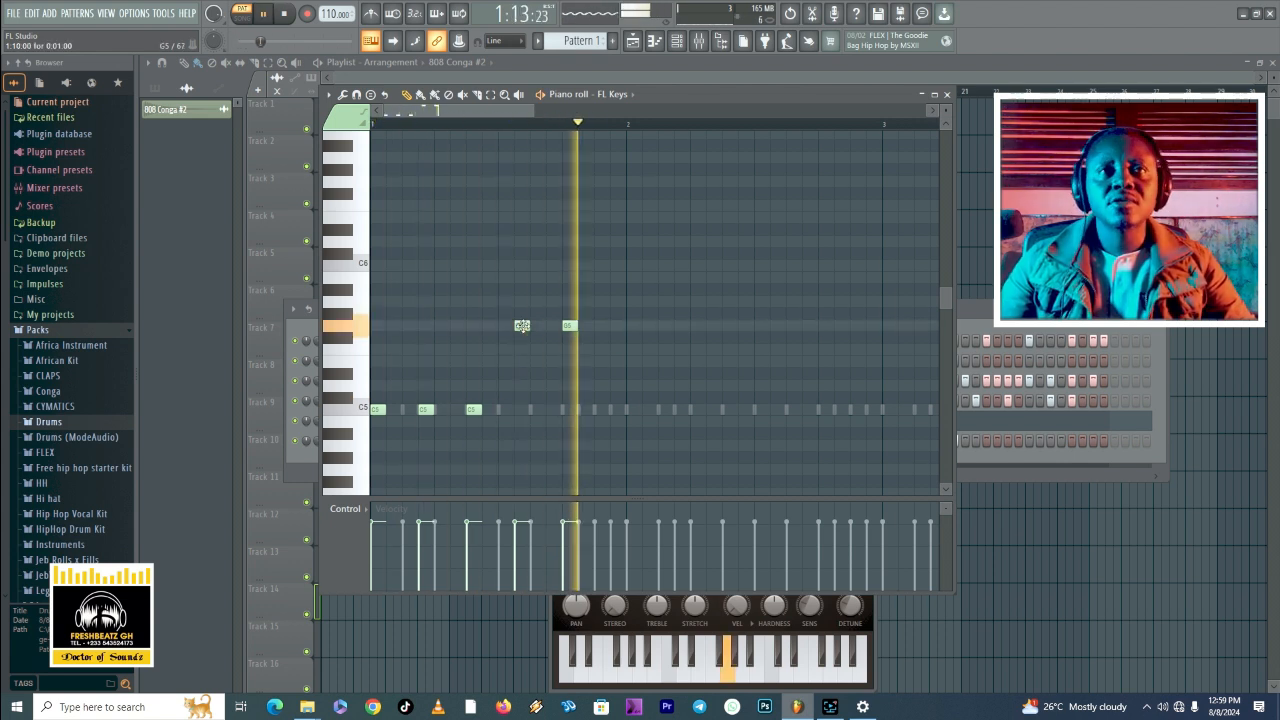
{"action": "key", "text": "space"}
Step: Move the first G5 note to step 11 of bar 1 and play the pattern several times to check the rhythm
{"action": "left_click_drag", "start_coordinate": [522, 326], "coordinate": [537, 326]}
{"action": "key", "text": "space"}
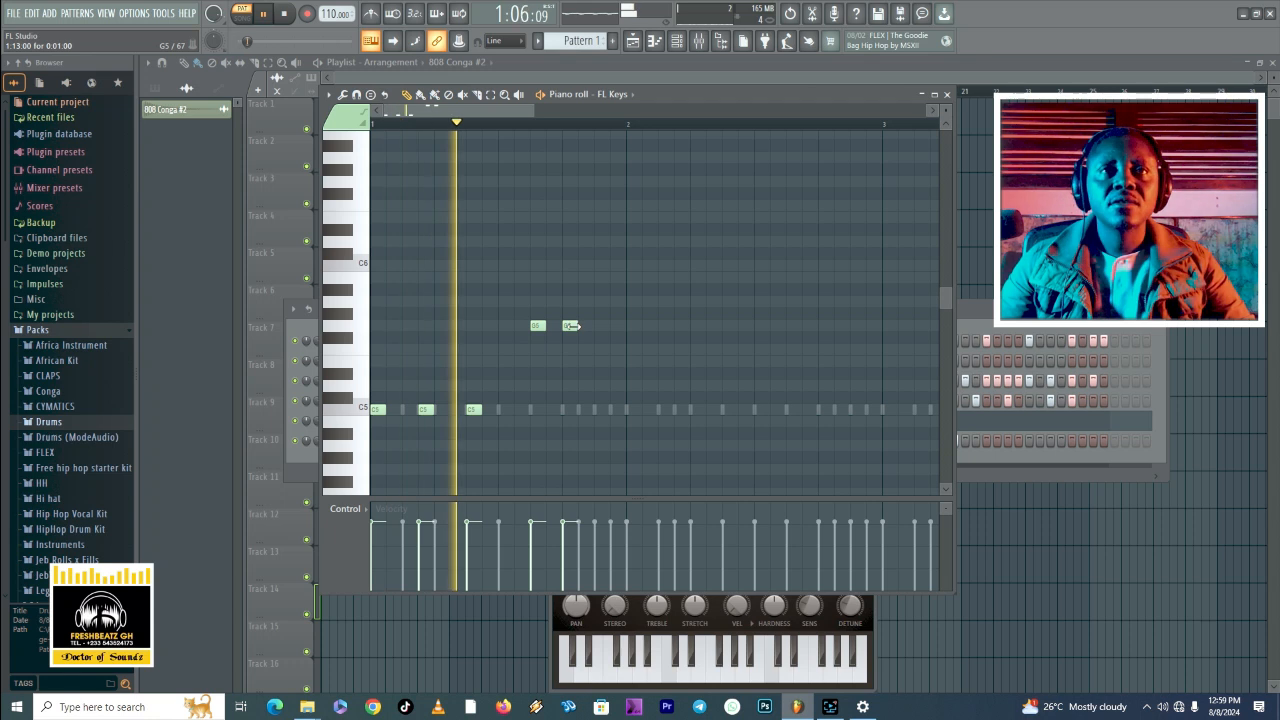
{"action": "key", "text": "space"}
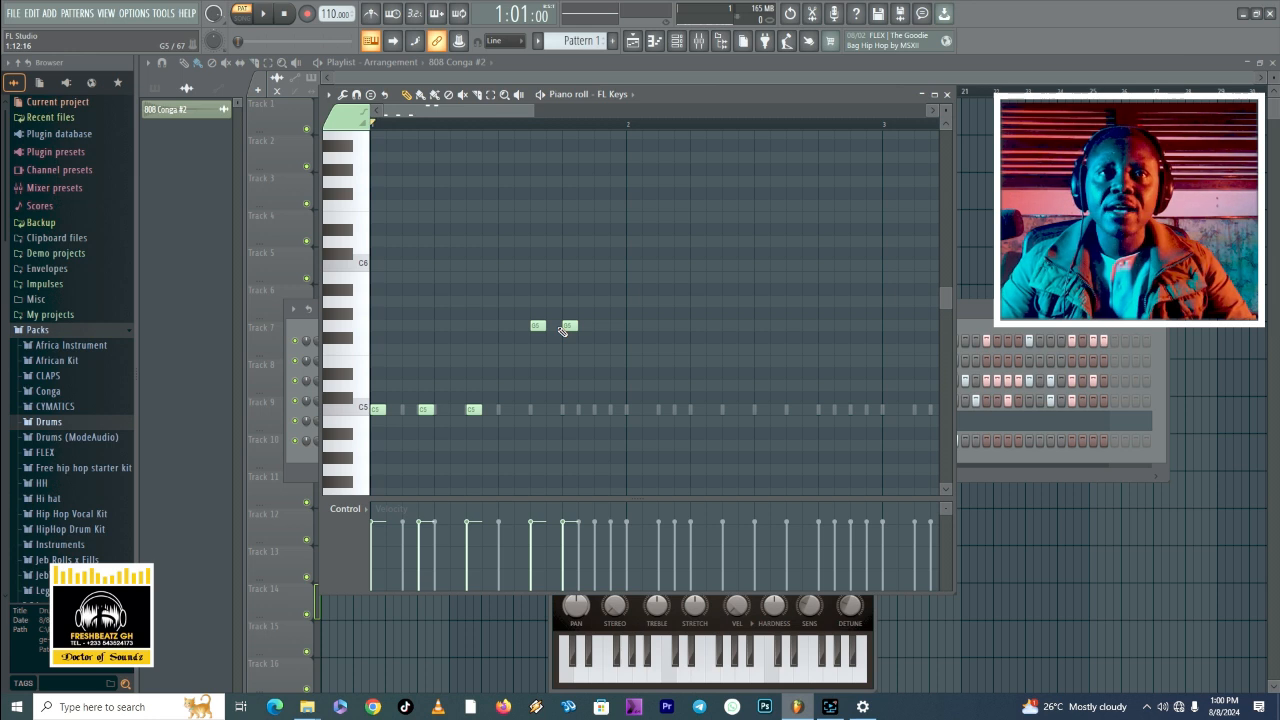
{"action": "key", "text": "space"}
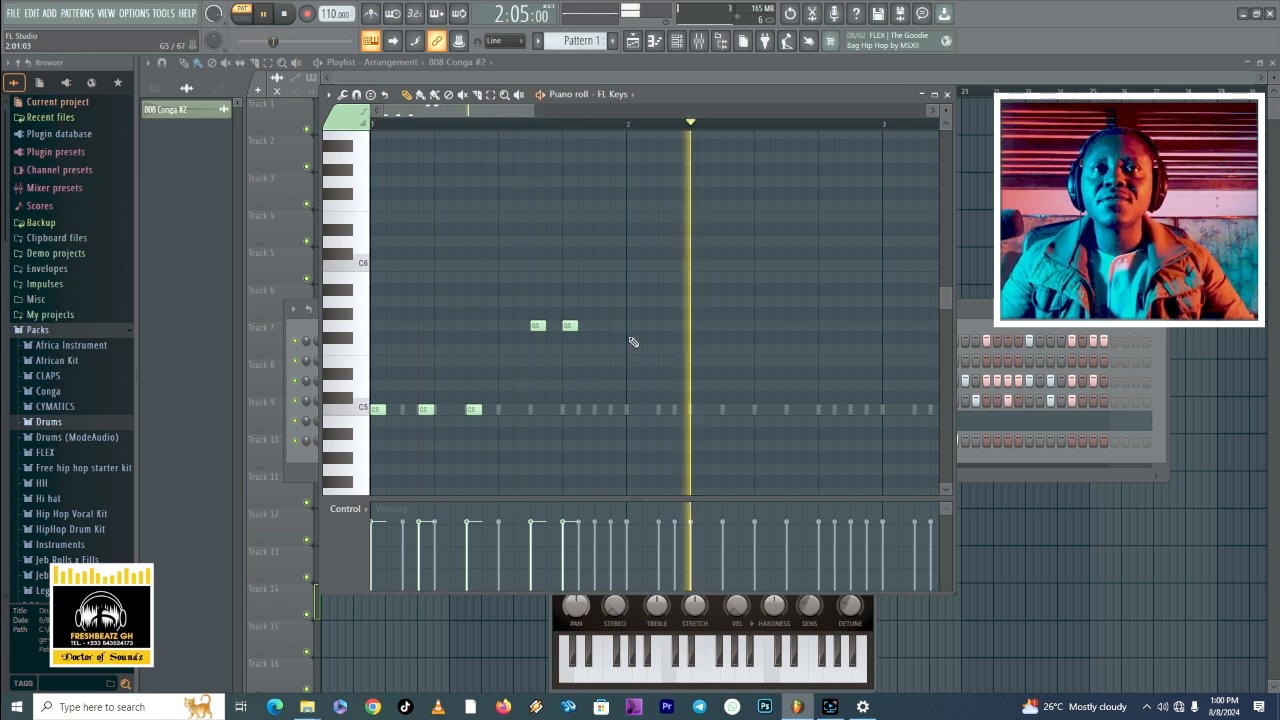
{"action": "key", "text": "space"}
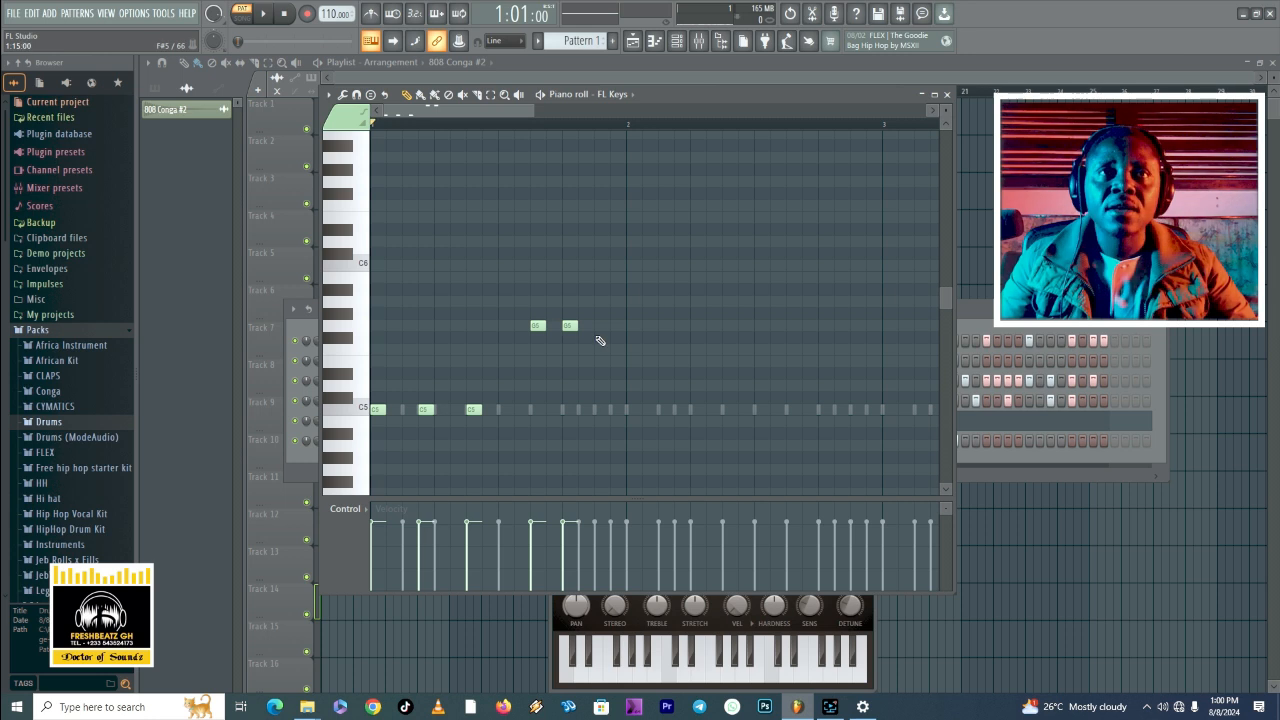
{"action": "key", "text": "space"}
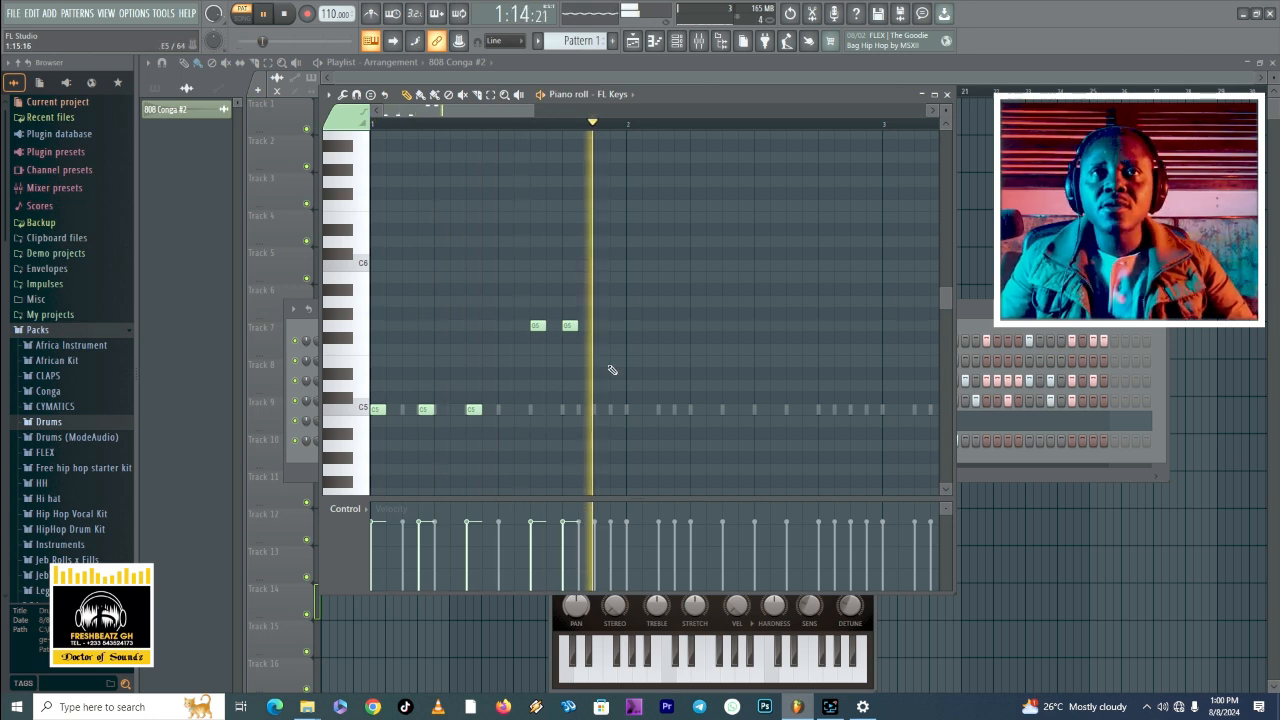
{"action": "key", "text": "space"}
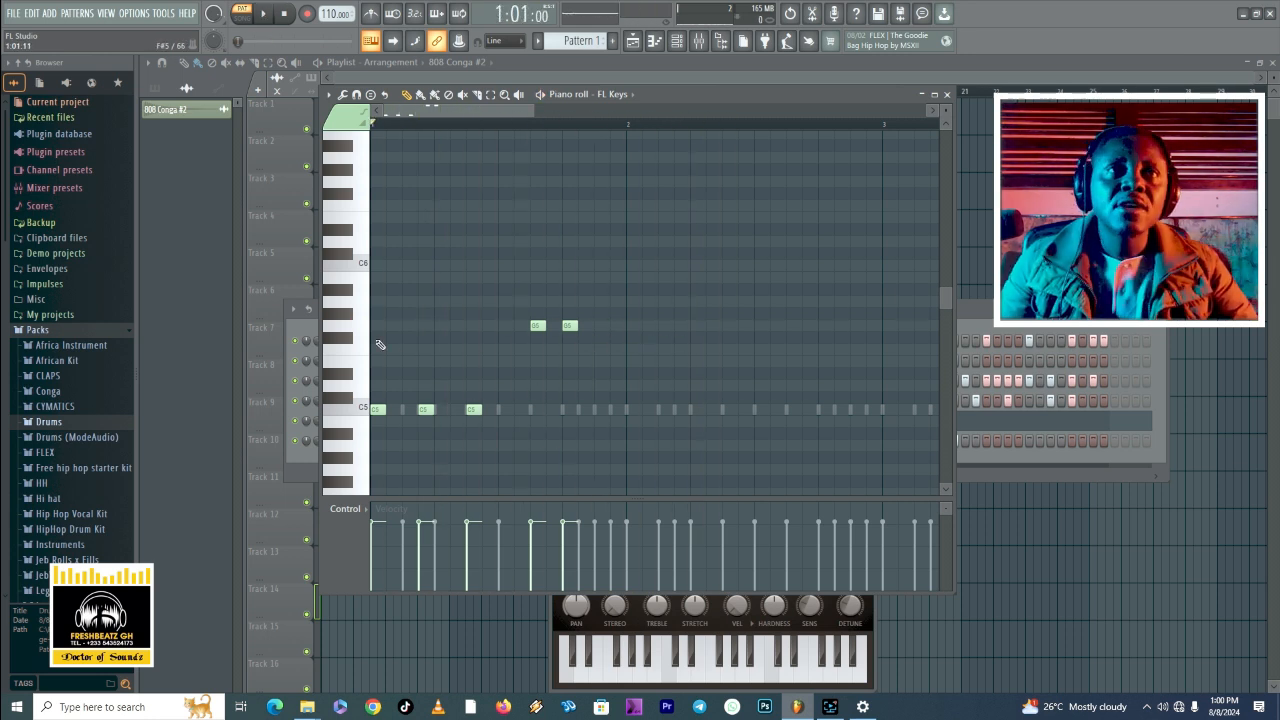
Step: Audition the keys from C5 up to F5, and add a one-step F5 note at step 16 of bar 1 during playback
{"action": "left_click", "coordinate": [358, 407]}
{"action": "left_click", "coordinate": [358, 388]}
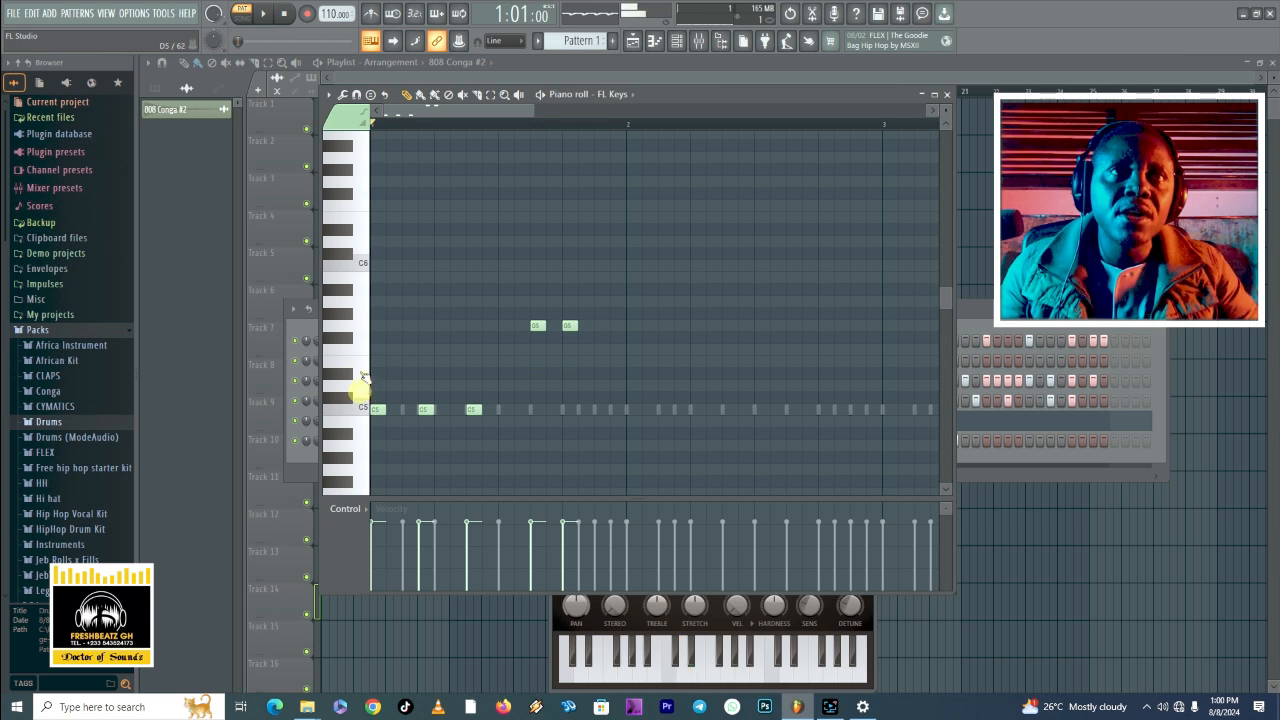
{"action": "left_click", "coordinate": [363, 369]}
{"action": "left_click", "coordinate": [363, 352]}
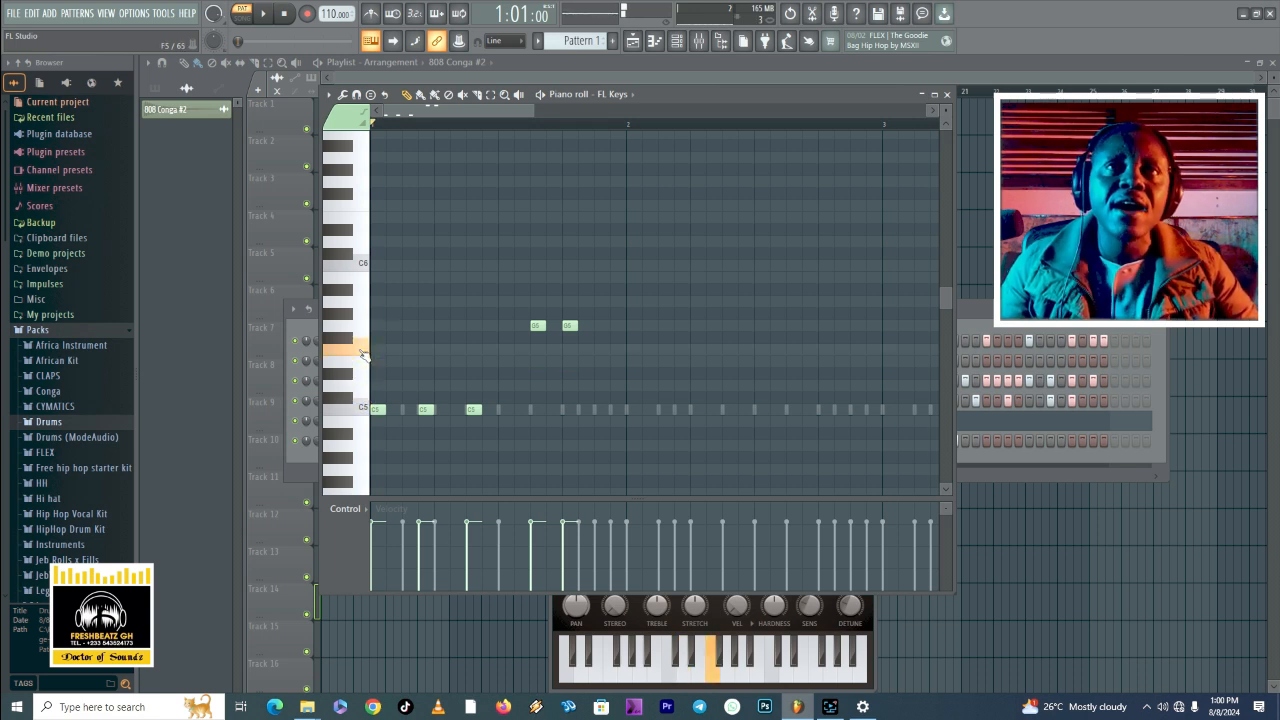
{"action": "left_click", "coordinate": [364, 352]}
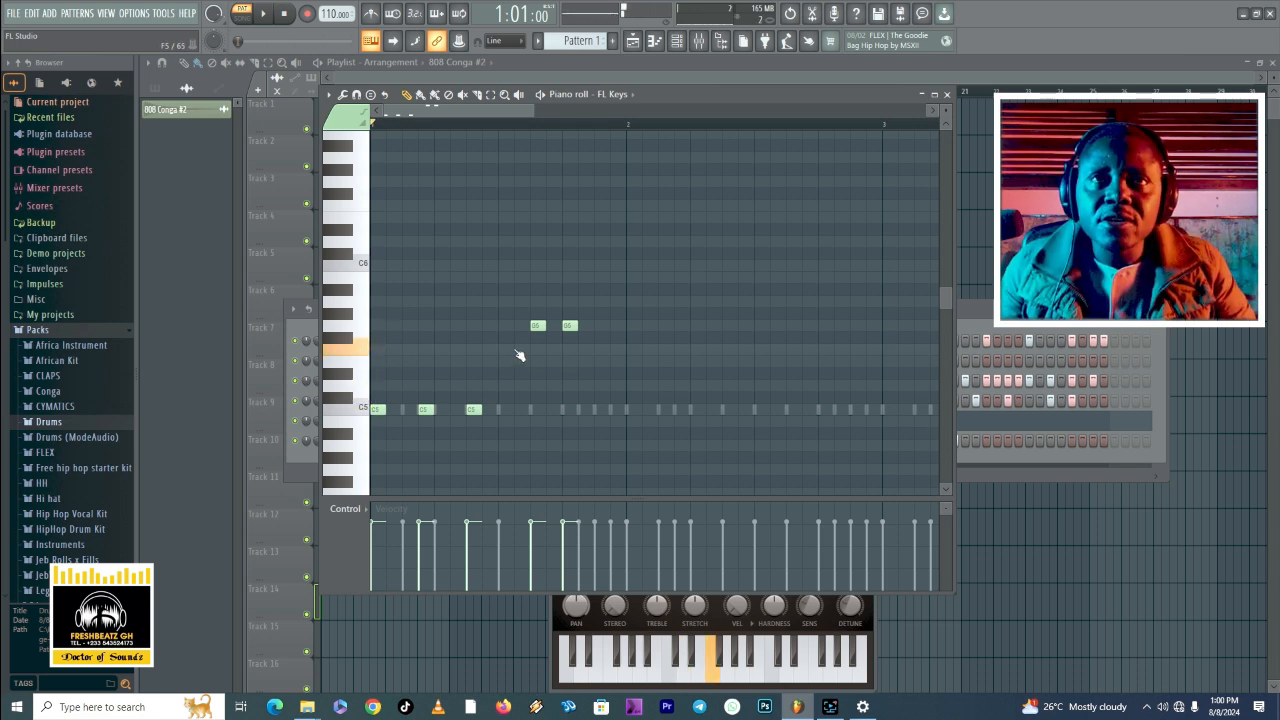
{"action": "key", "text": "space"}
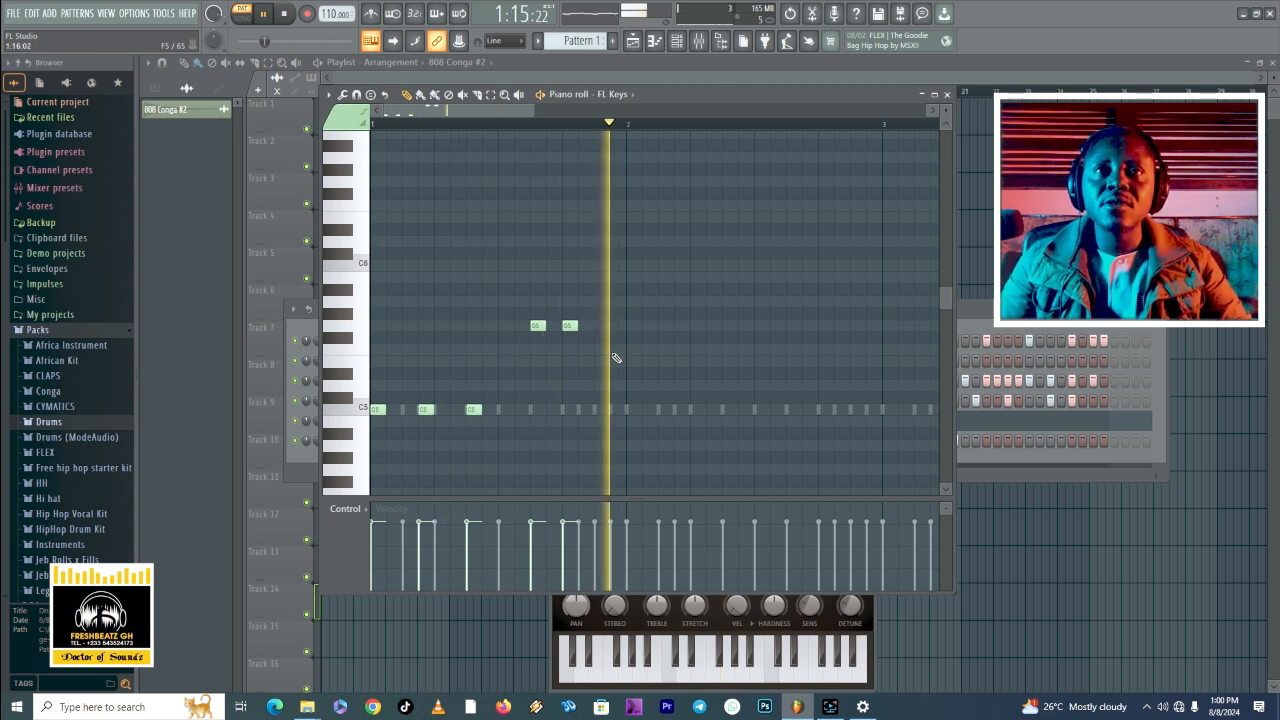
{"action": "left_click", "coordinate": [617, 351]}
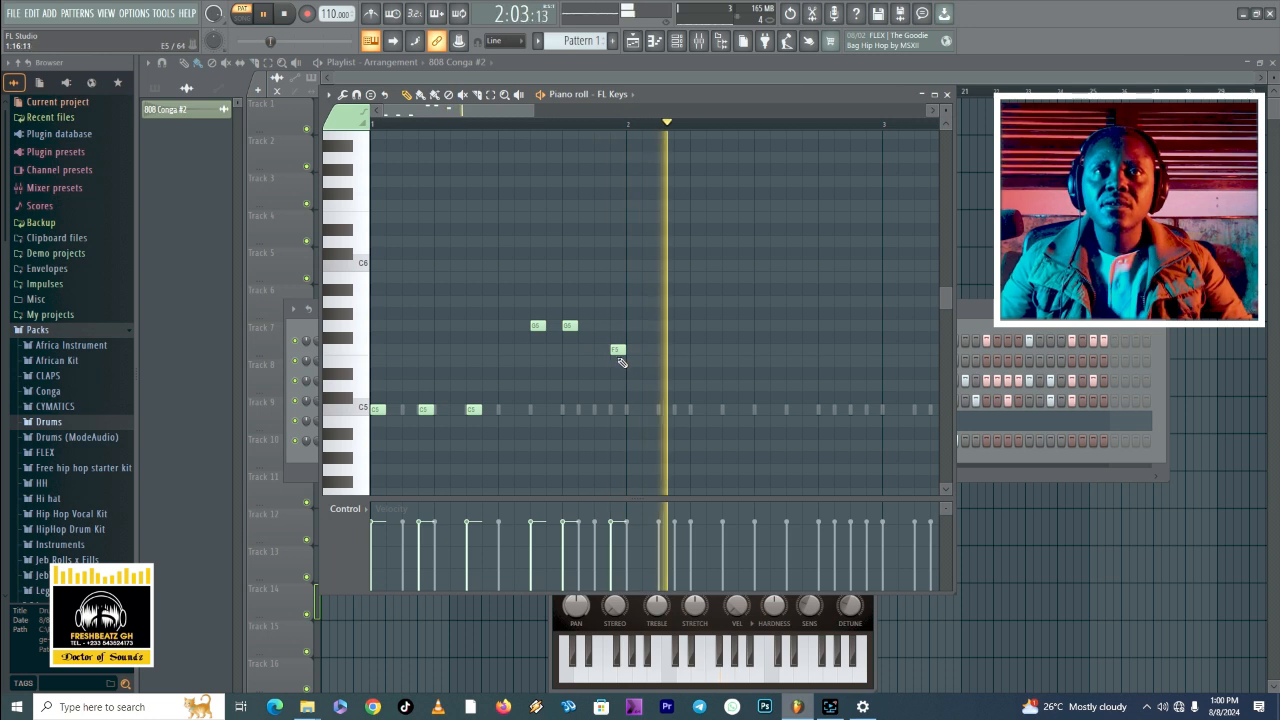
{"action": "key", "text": "space"}
Step: Move the F5 note to the first step of bar 2 and play the pattern to check it
{"action": "left_click", "coordinate": [617, 349]}
{"action": "left_click_drag", "start_coordinate": [617, 349], "coordinate": [633, 349]}
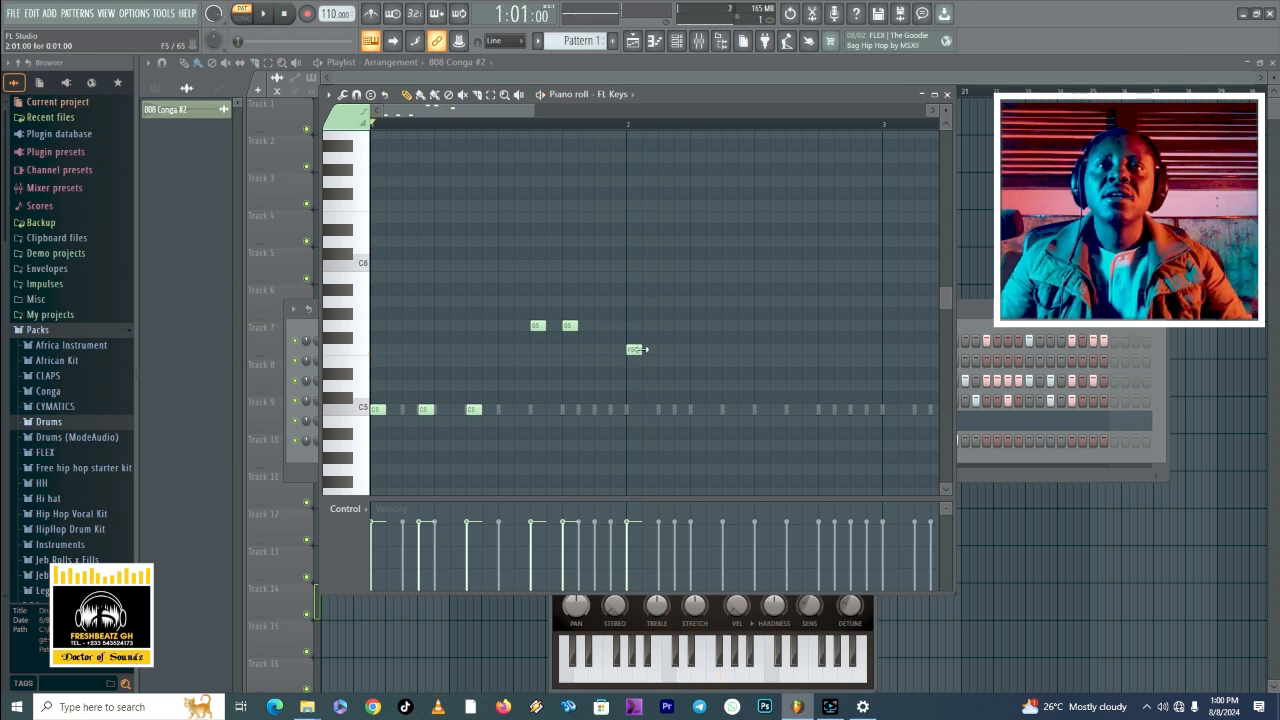
{"action": "key", "text": "space"}
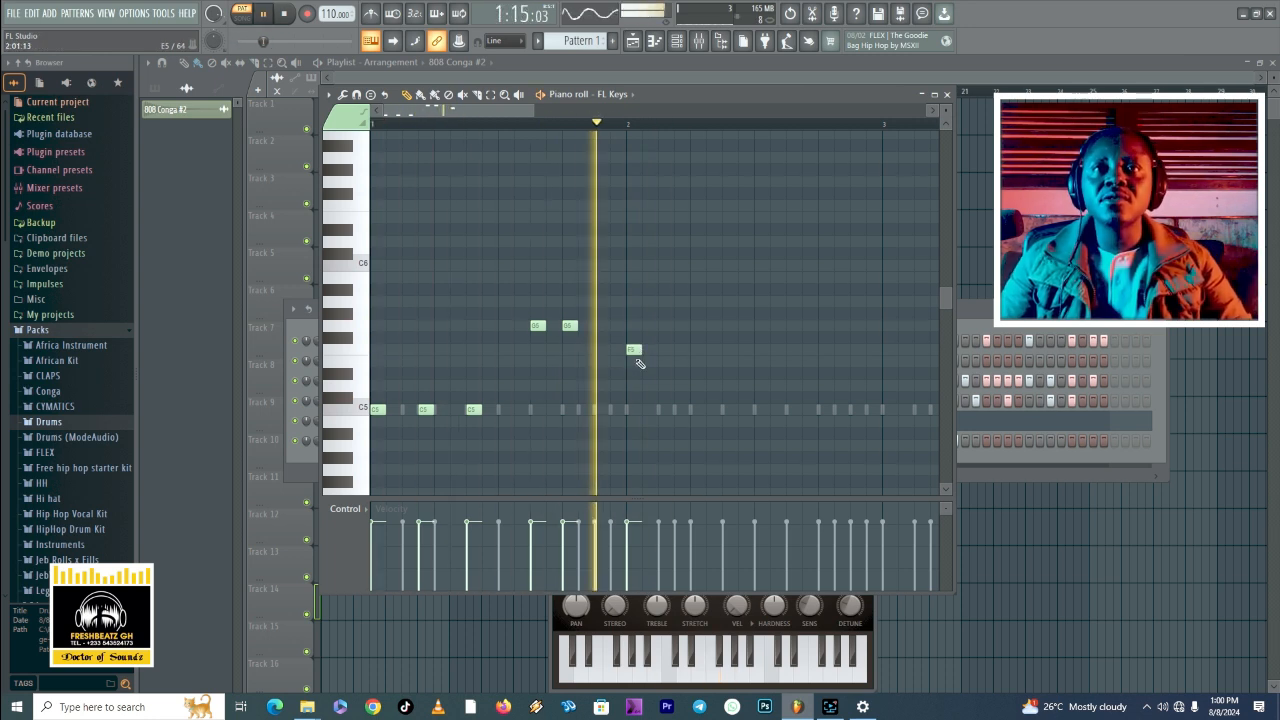
{"action": "key", "text": "space"}
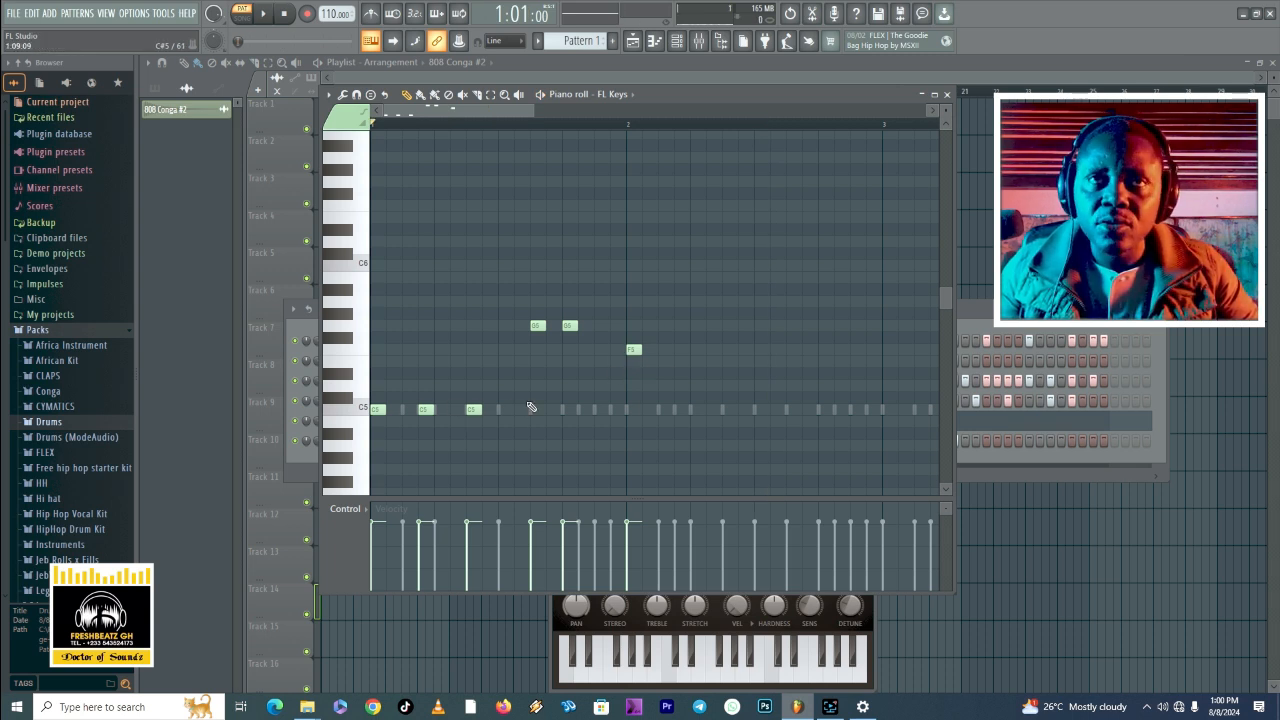
Step: Add one-step F5 notes at steps 4 and 7 of bar 2 and play the pattern to check them
{"action": "left_click", "coordinate": [681, 349]}
{"action": "left_click", "coordinate": [729, 349]}
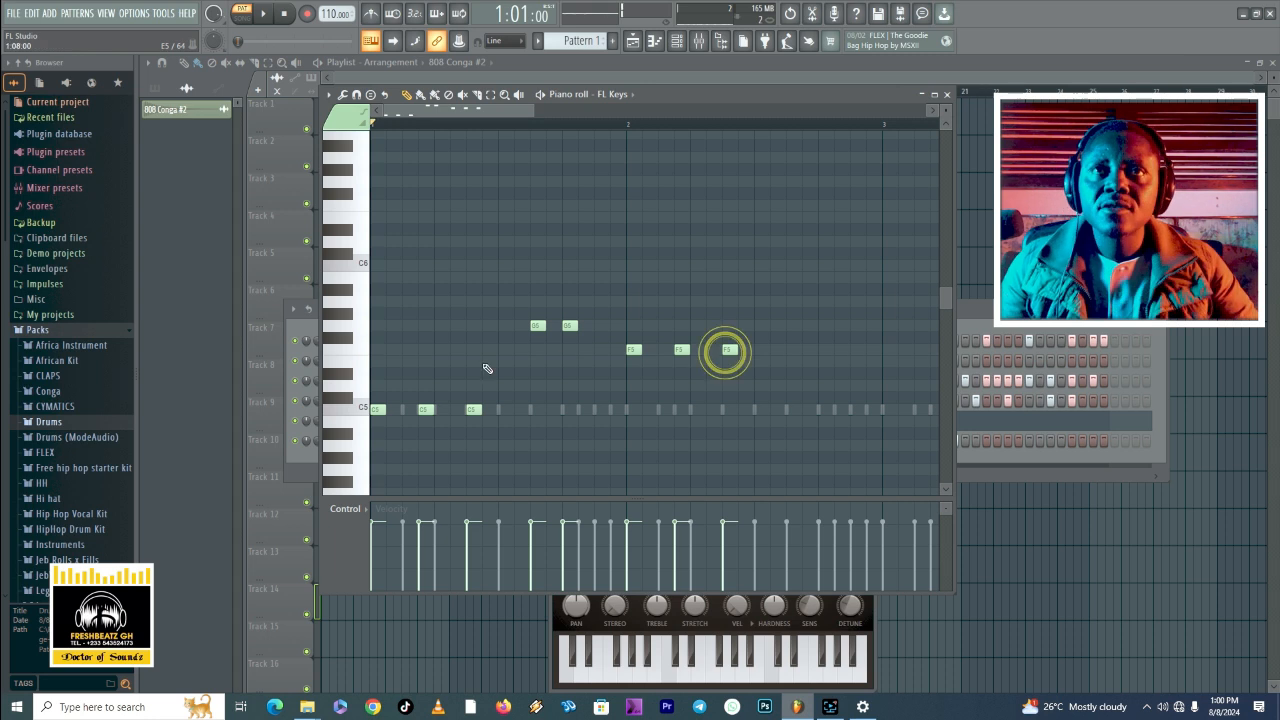
{"action": "key", "text": "space"}
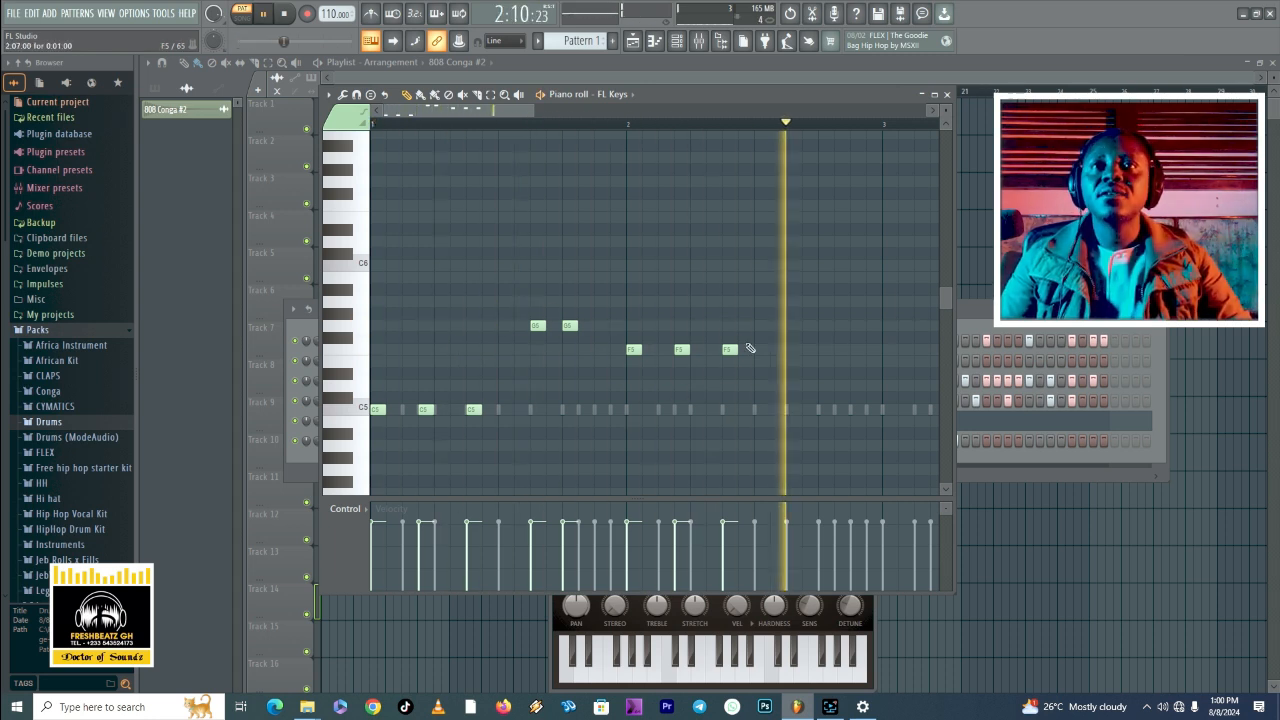
{"action": "key", "text": "space"}
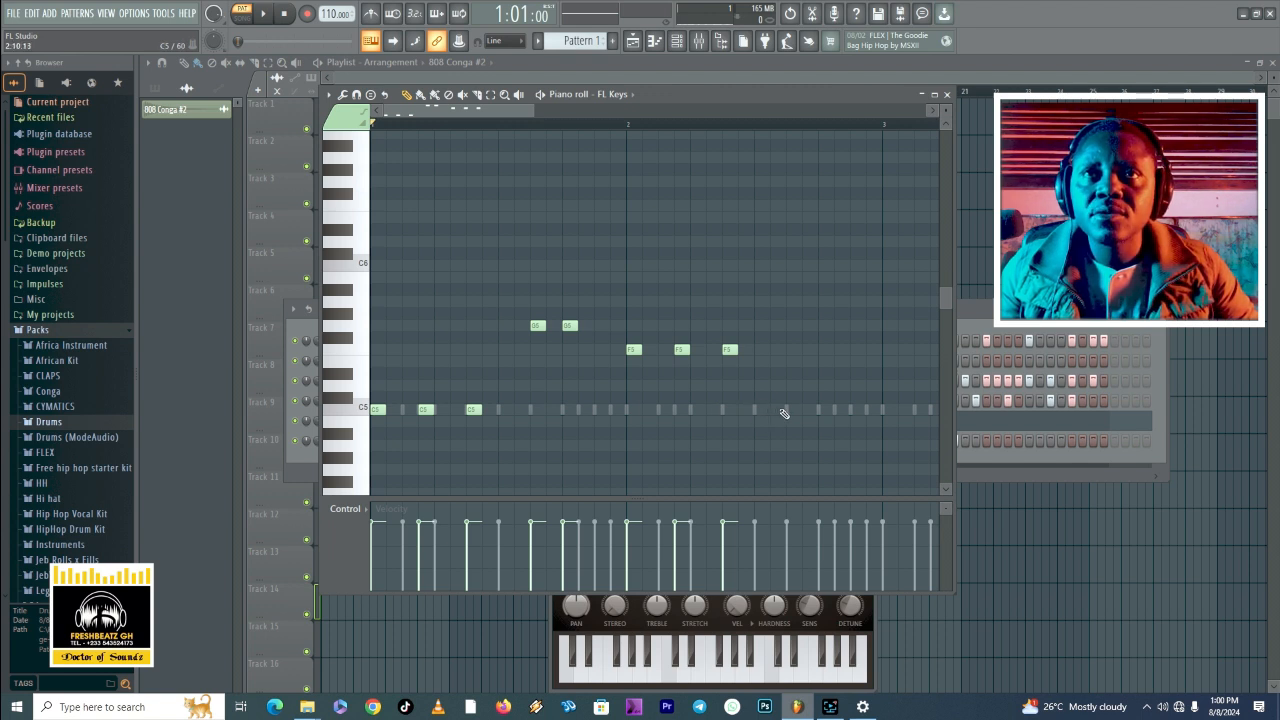
Step: Add two more F5 notes at steps 11 and 13 of bar 2 and play the pattern
{"action": "left_click", "coordinate": [792, 349]}
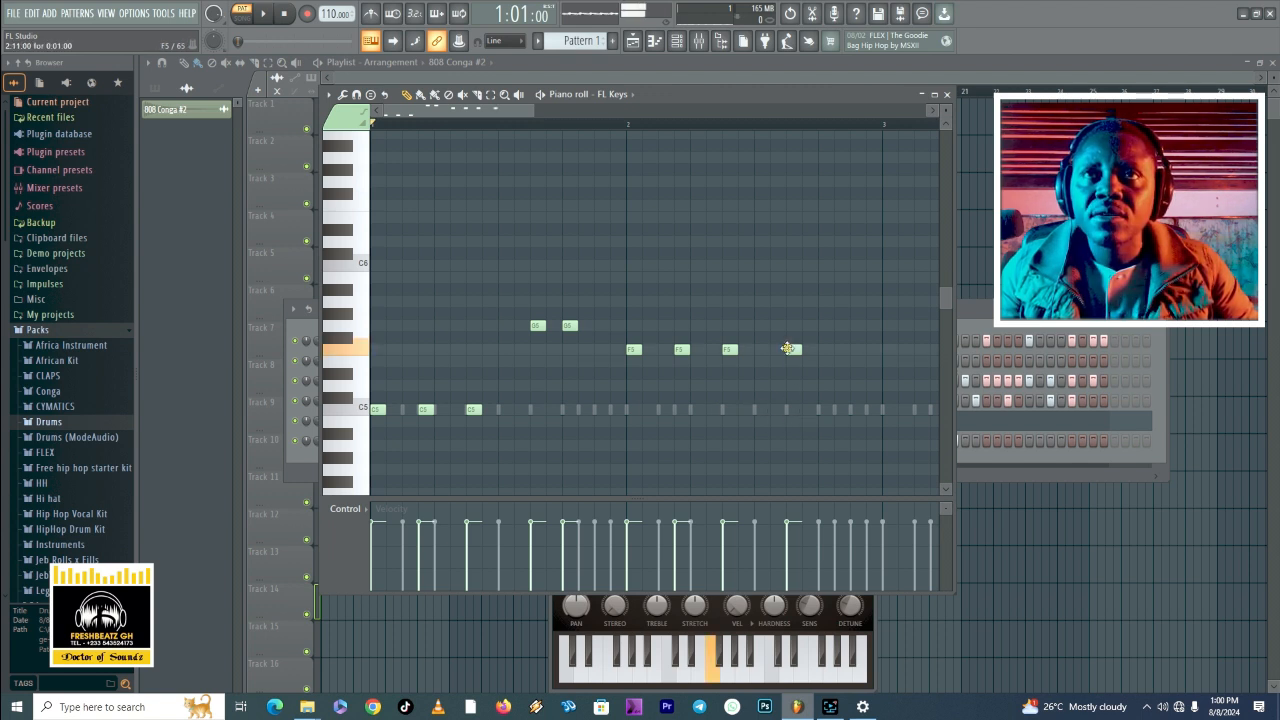
{"action": "left_click", "coordinate": [824, 349]}
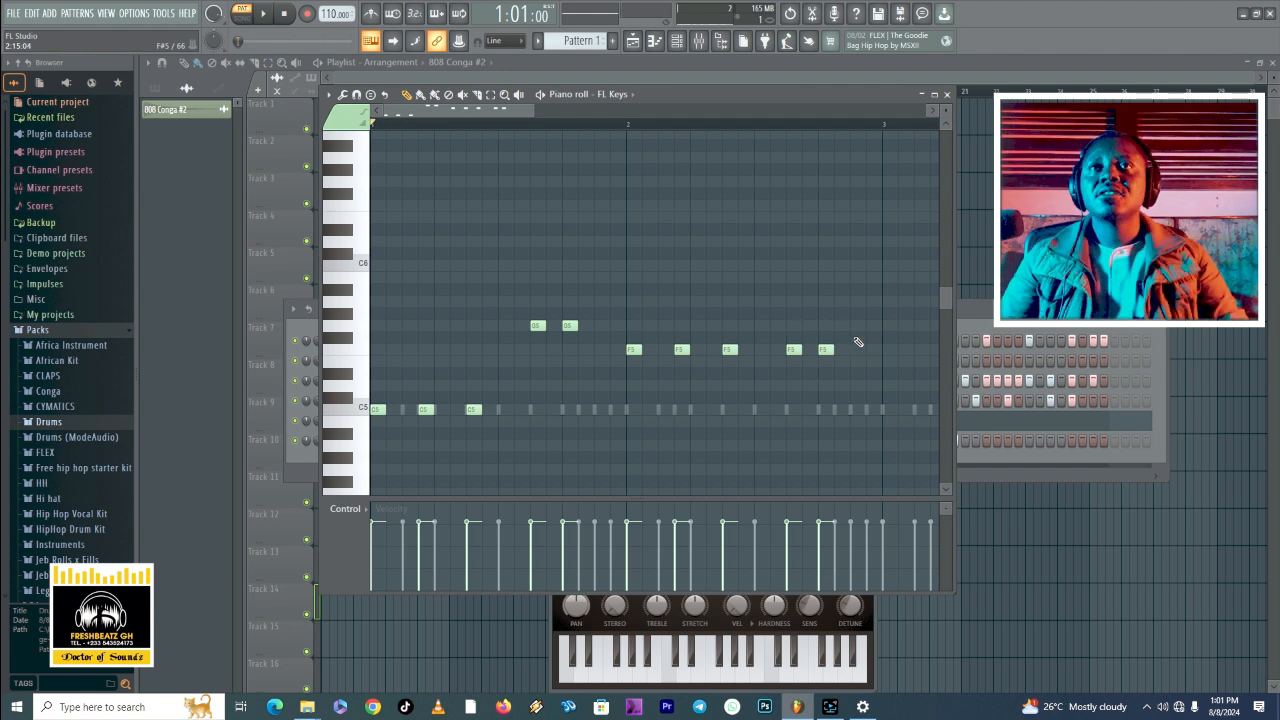
{"action": "key", "text": "space"}
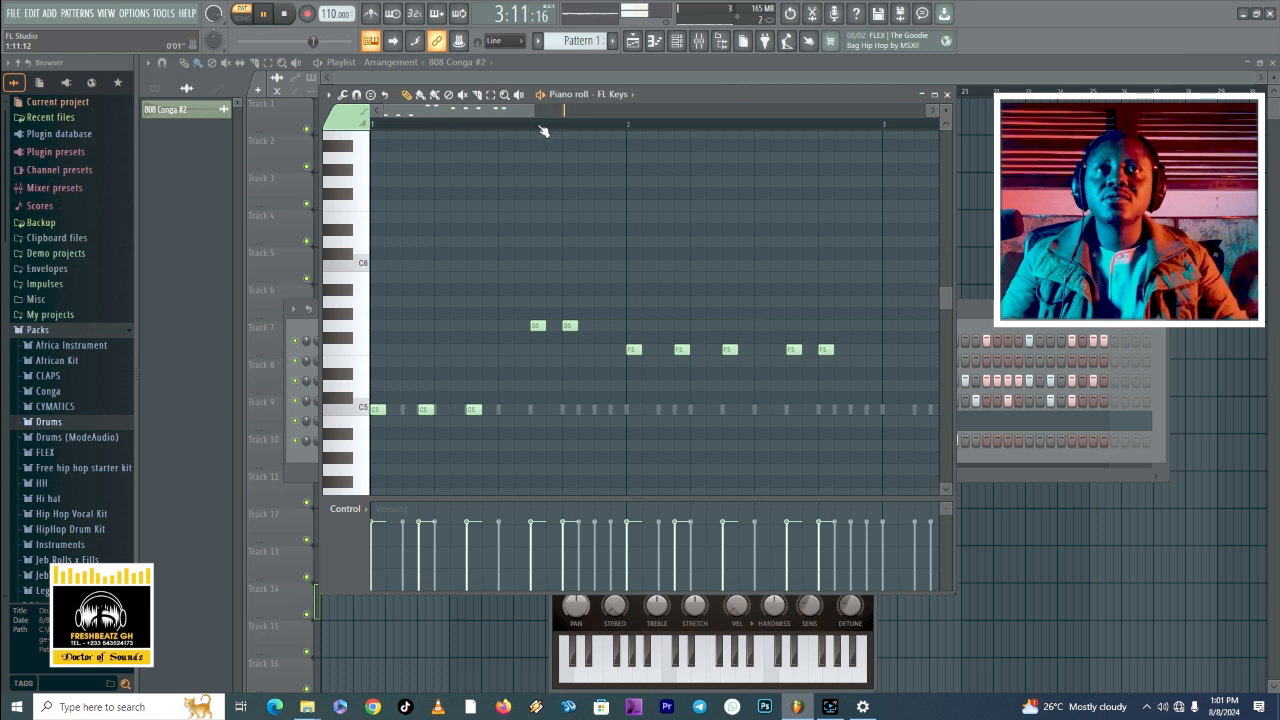
{"action": "key", "text": "space"}
Step: Duplicate the whole two-bar melody so the copy starts at bar 3, and play the four-bar pattern
{"action": "left_click_drag", "start_coordinate": [533, 111], "coordinate": [912, 118]}
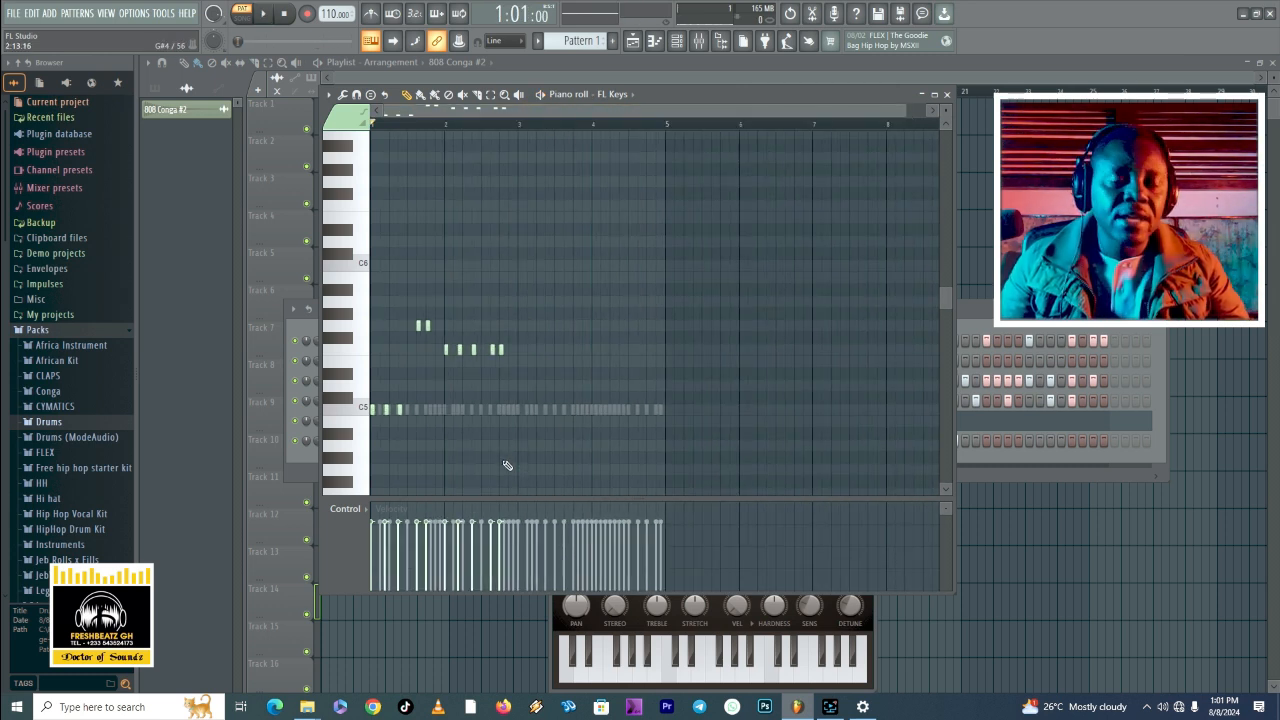
{"action": "left_click_drag", "start_coordinate": [501, 462], "coordinate": [341, 320]}
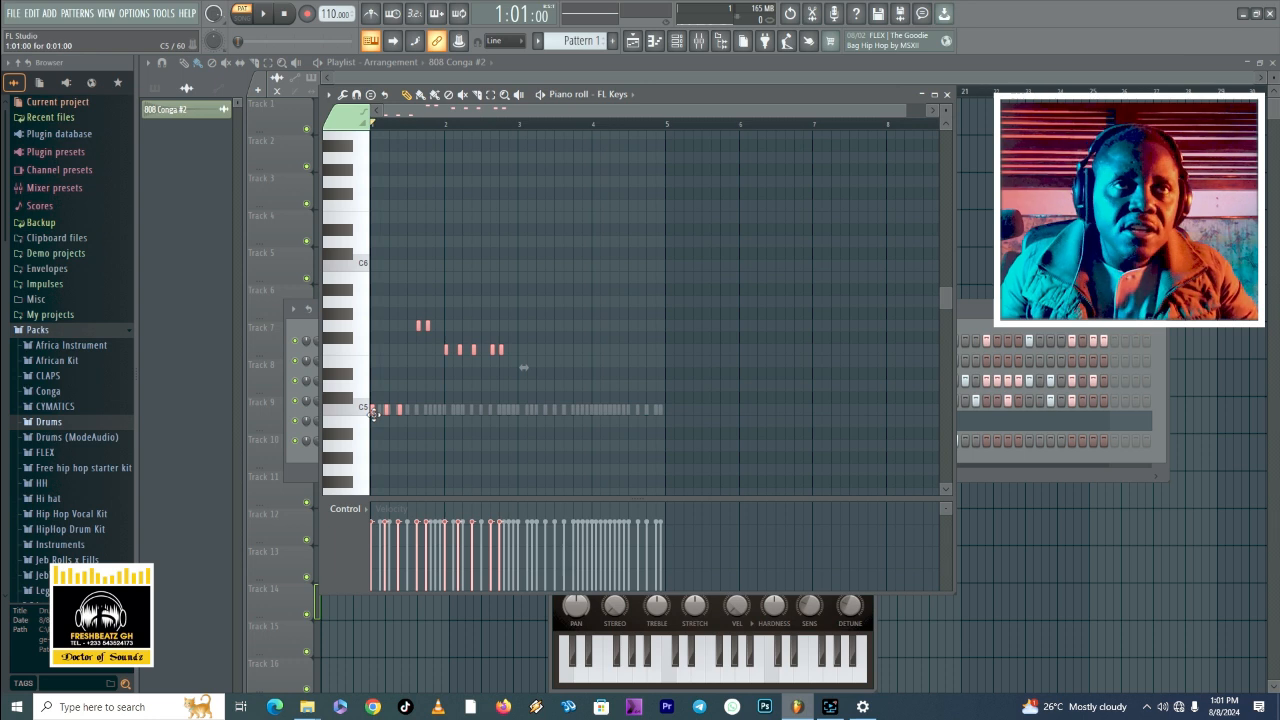
{"action": "left_click_drag", "start_coordinate": [372, 414], "coordinate": [526, 418]}
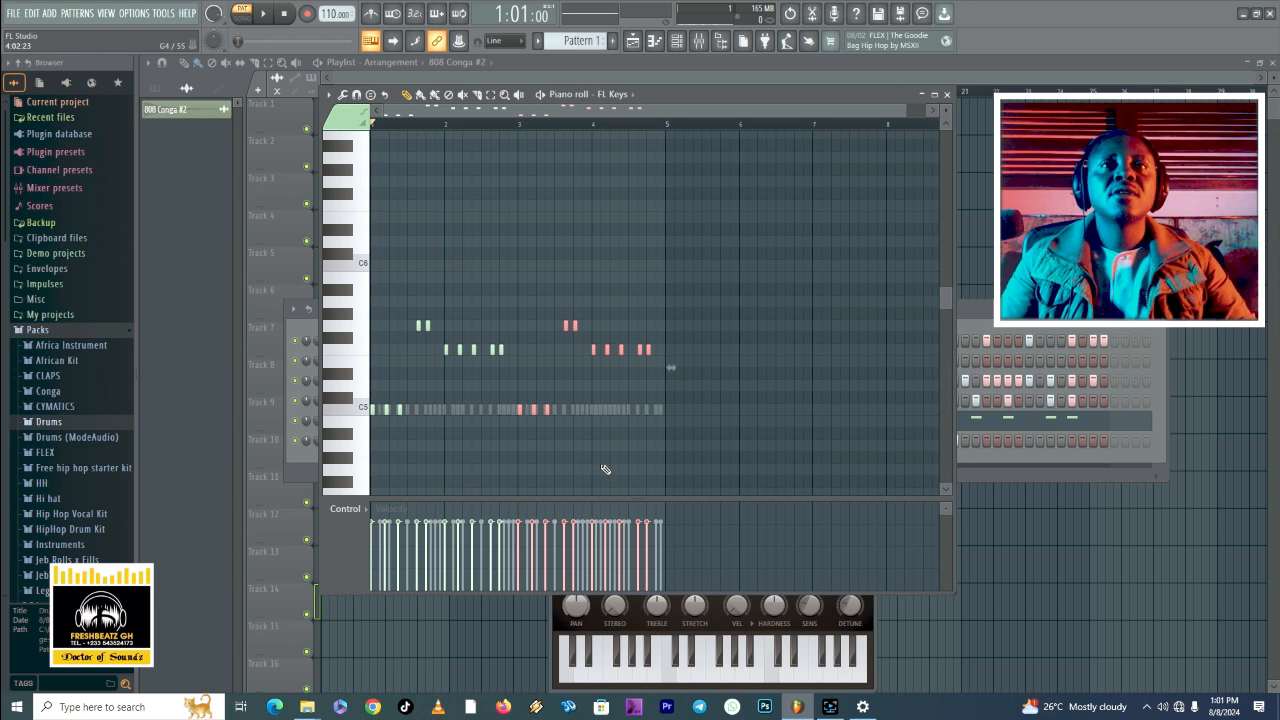
{"action": "key", "text": "space"}
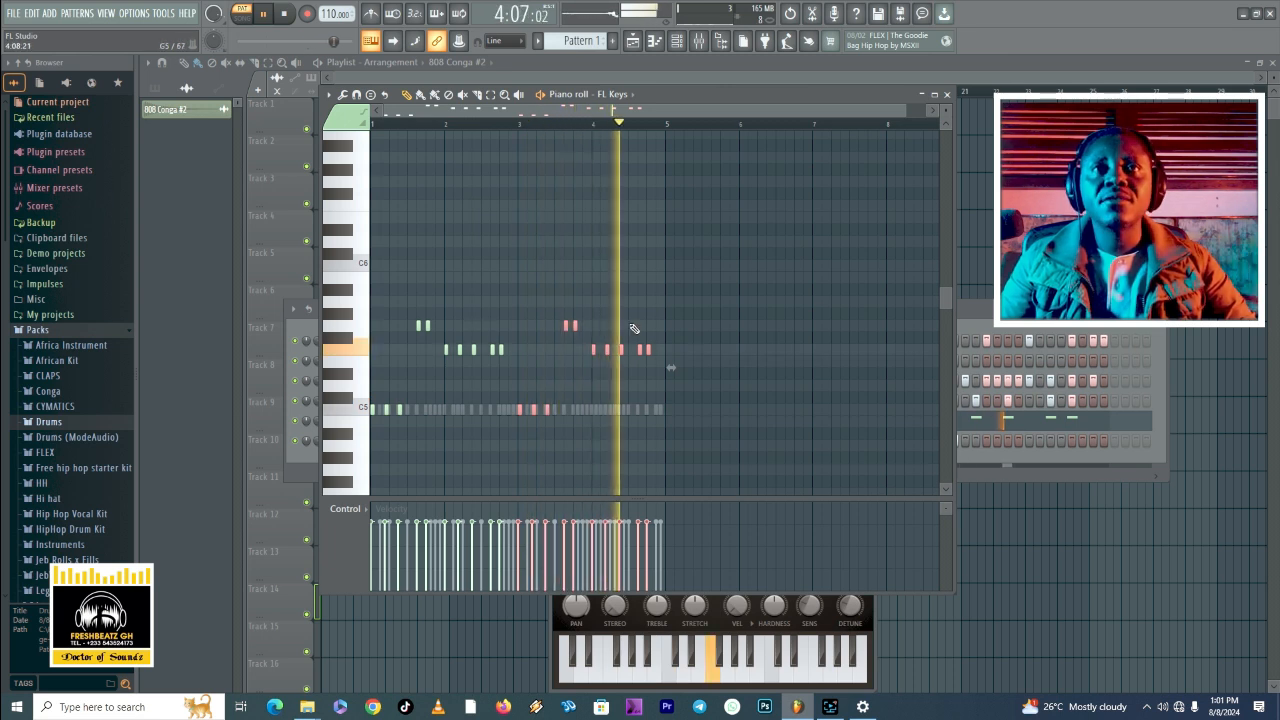
{"action": "key", "text": "space"}
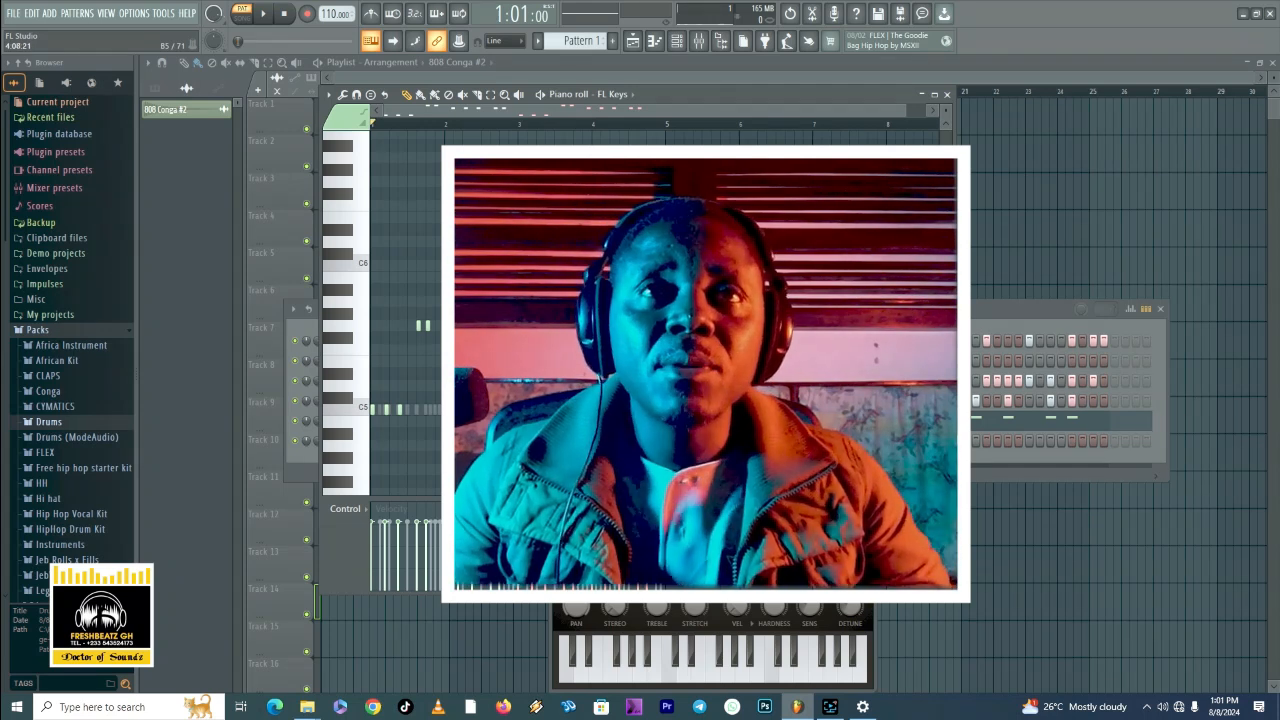
Step: Select all notes of the four-bar melody, paste a copy in place and shift the copy one octave down to start on C4
{"action": "left_click_drag", "start_coordinate": [655, 265], "coordinate": [284, 448]}
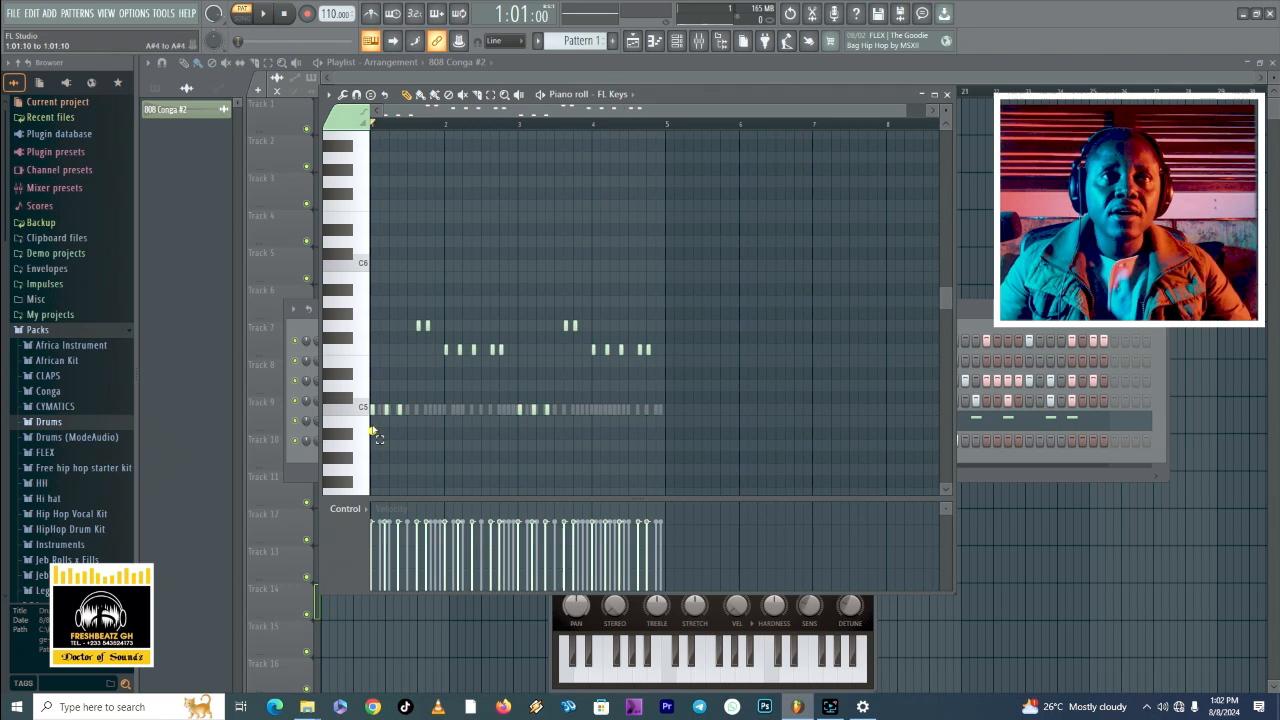
{"action": "left_click_drag", "start_coordinate": [373, 437], "coordinate": [664, 312]}
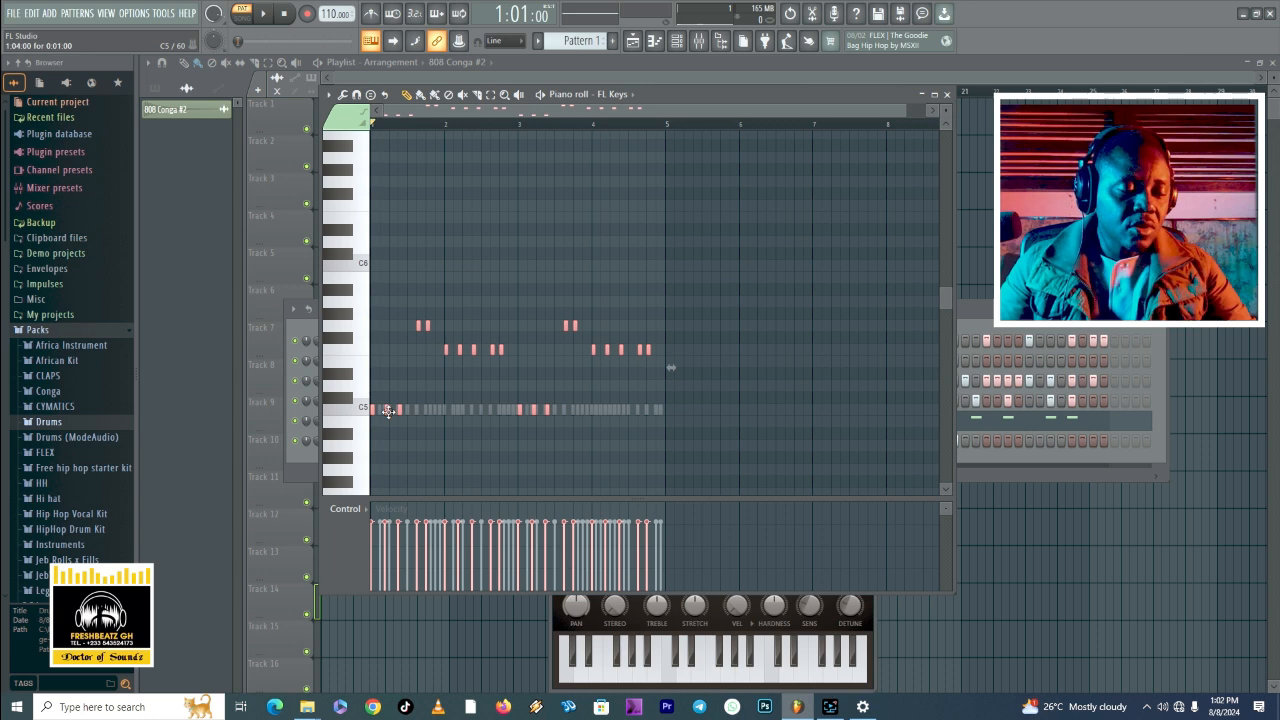
{"action": "left_click_drag", "start_coordinate": [388, 411], "coordinate": [397, 410]}
{"action": "left_click_drag", "start_coordinate": [397, 410], "coordinate": [380, 410]}
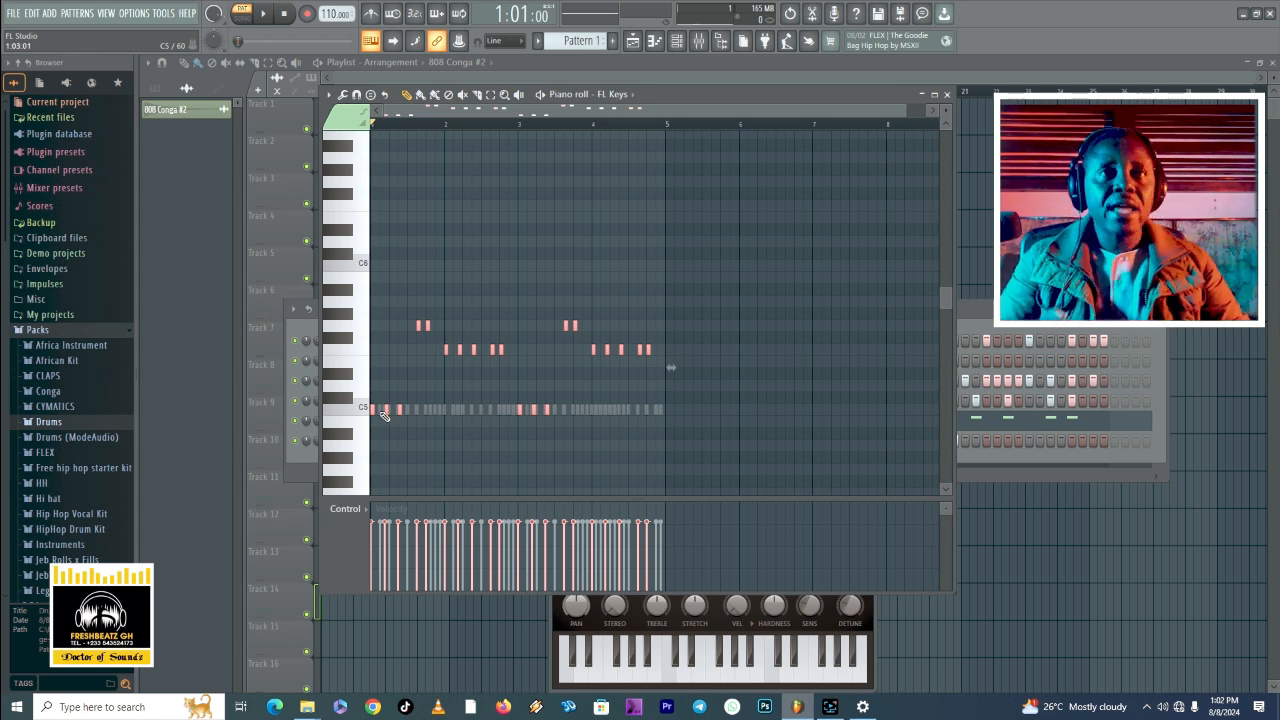
{"action": "scroll", "coordinate": [420, 404], "scroll_direction": "down", "scroll_amount": 3}
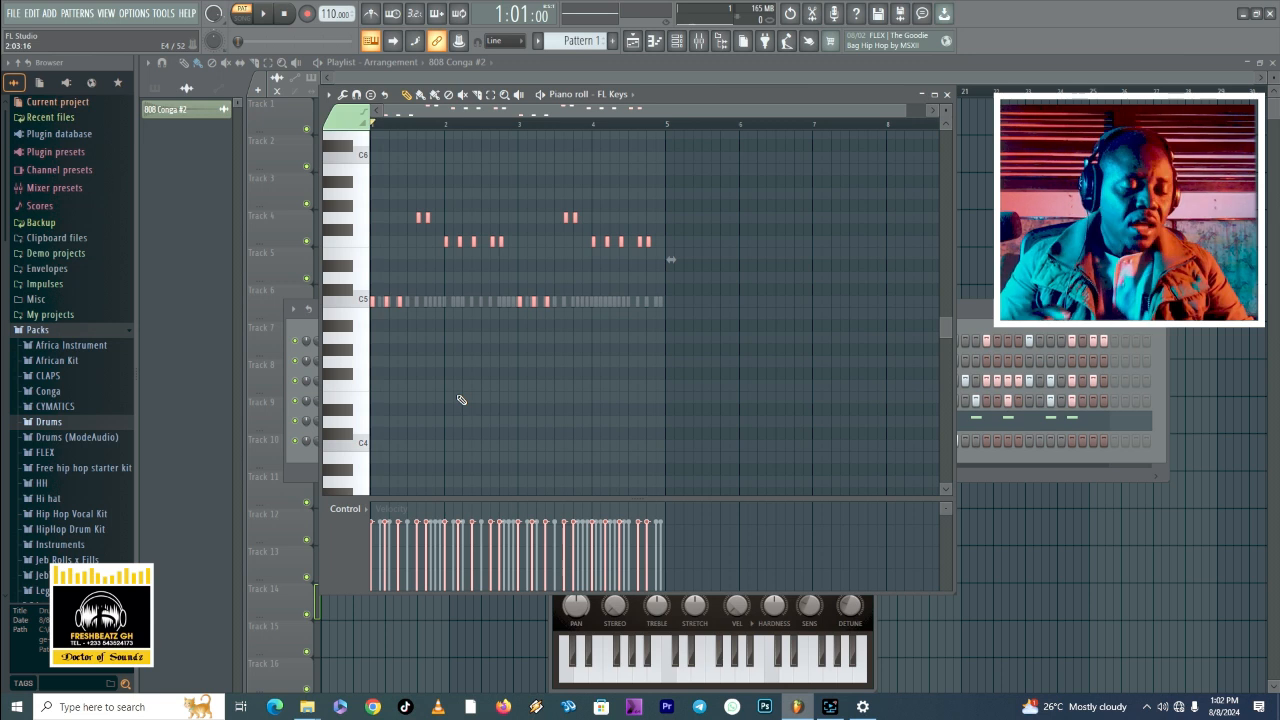
{"action": "key", "text": "ctrl+c"}
{"action": "key", "text": "ctrl+v"}
{"action": "key", "text": "ctrl+Down"}
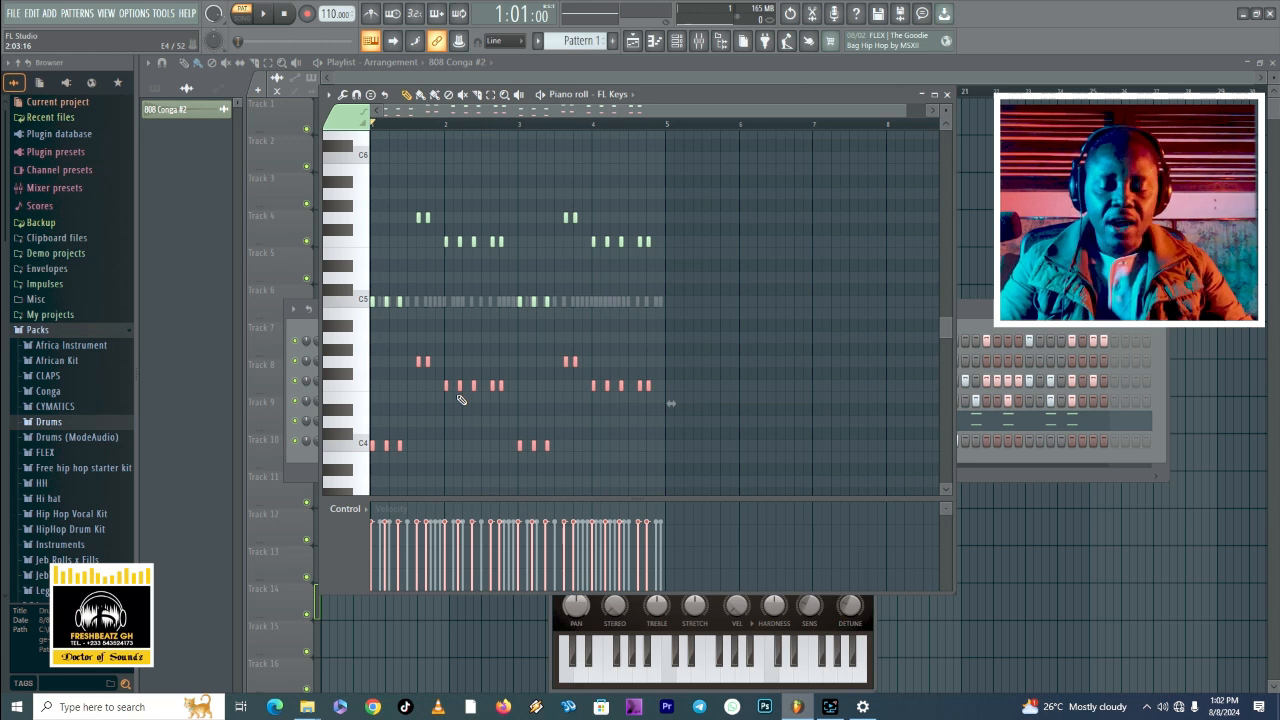
Step: Try the copied notes one octave above the original melody during playback, and shift them back down two octaves
{"action": "key", "text": "ctrl+Up"}
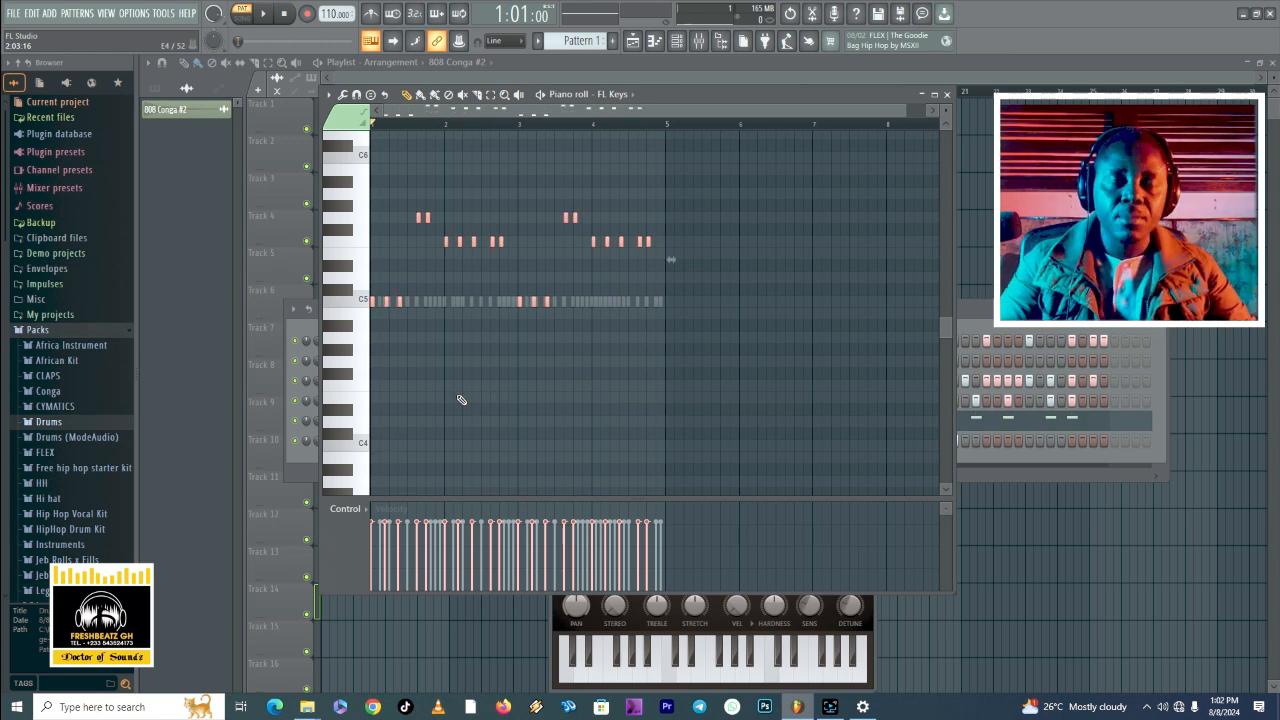
{"action": "key", "text": "ctrl+Up"}
{"action": "key", "text": "space"}
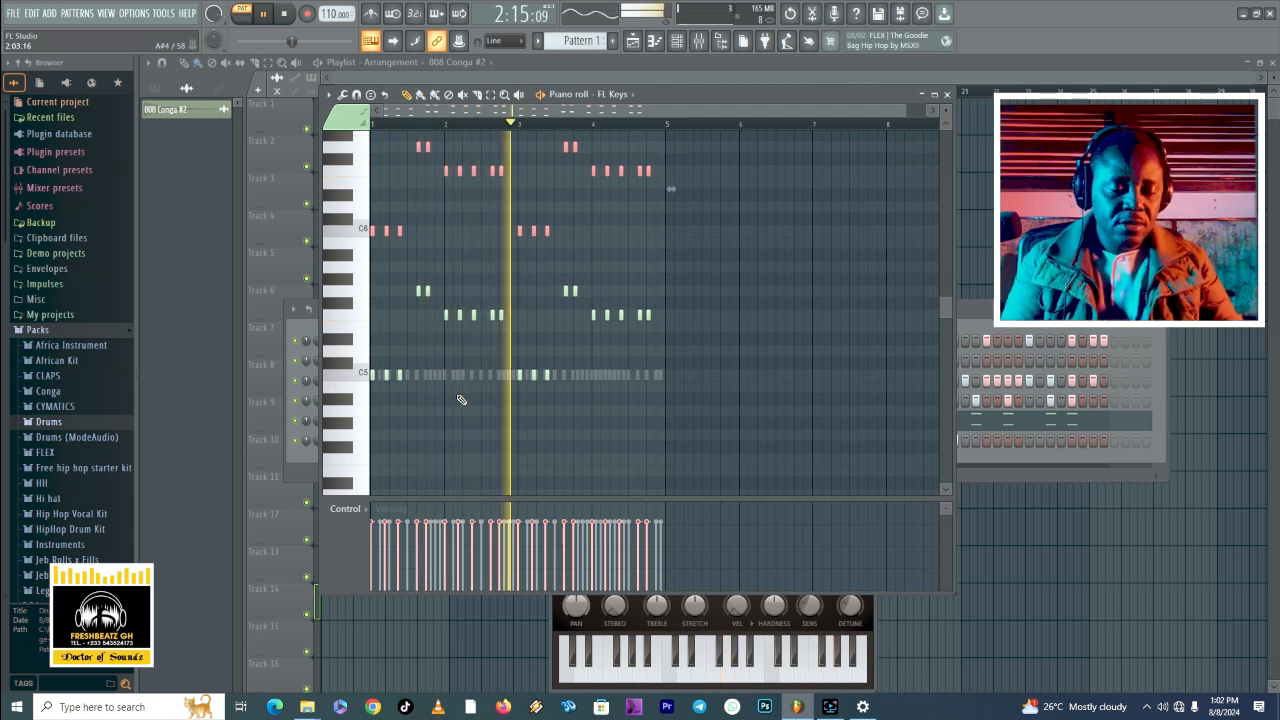
{"action": "key", "text": "ctrl+Down"}
{"action": "key", "text": "ctrl+Down"}
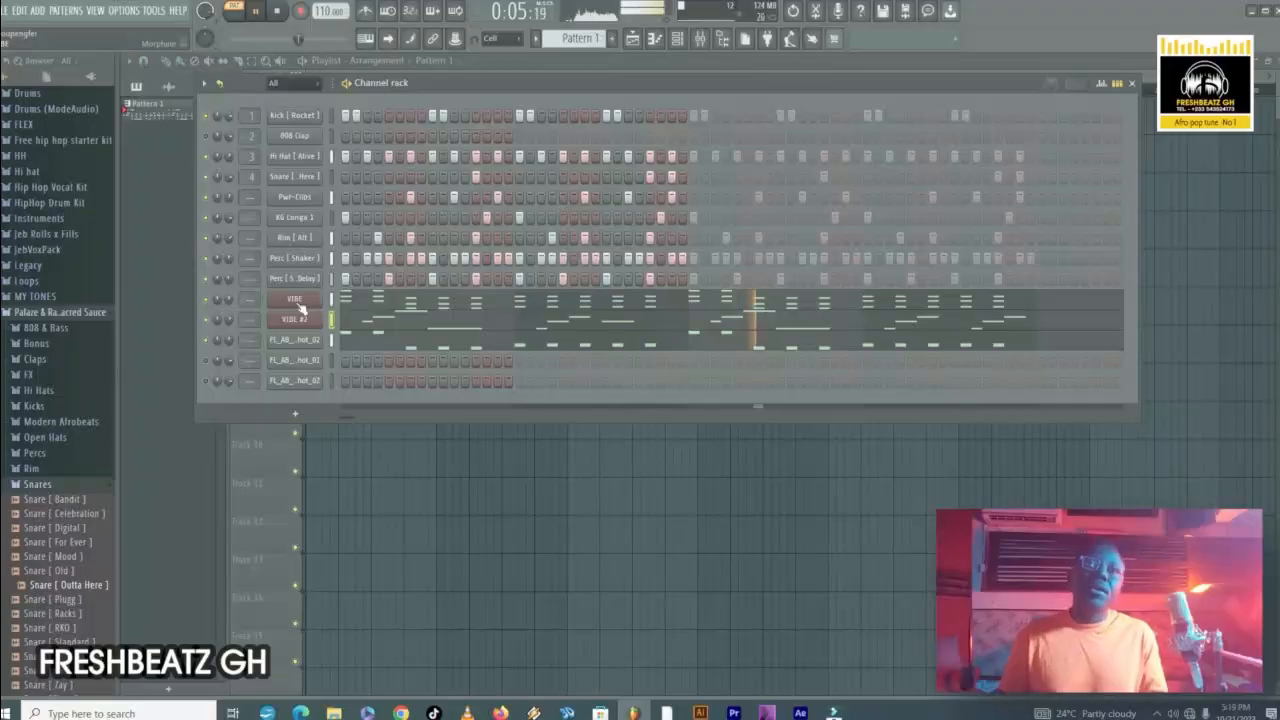
{"action": "right_click", "coordinate": [301, 309]}
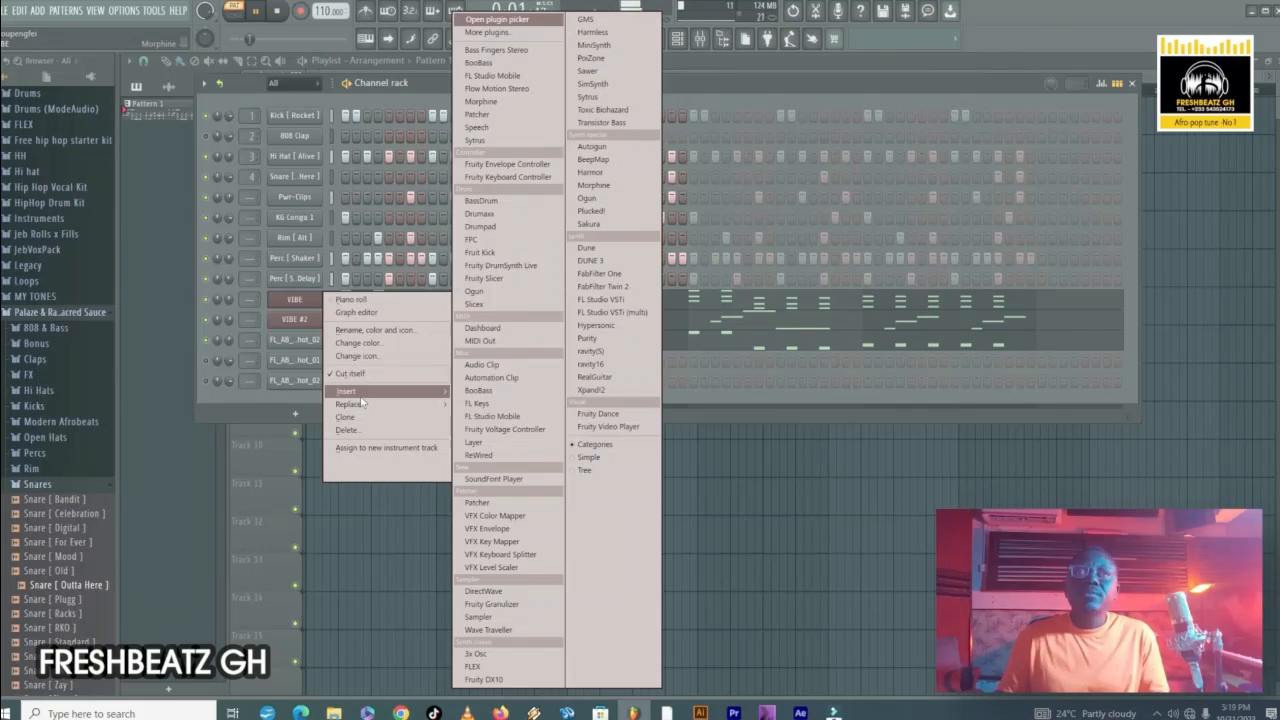
{"action": "left_click", "coordinate": [597, 249]}
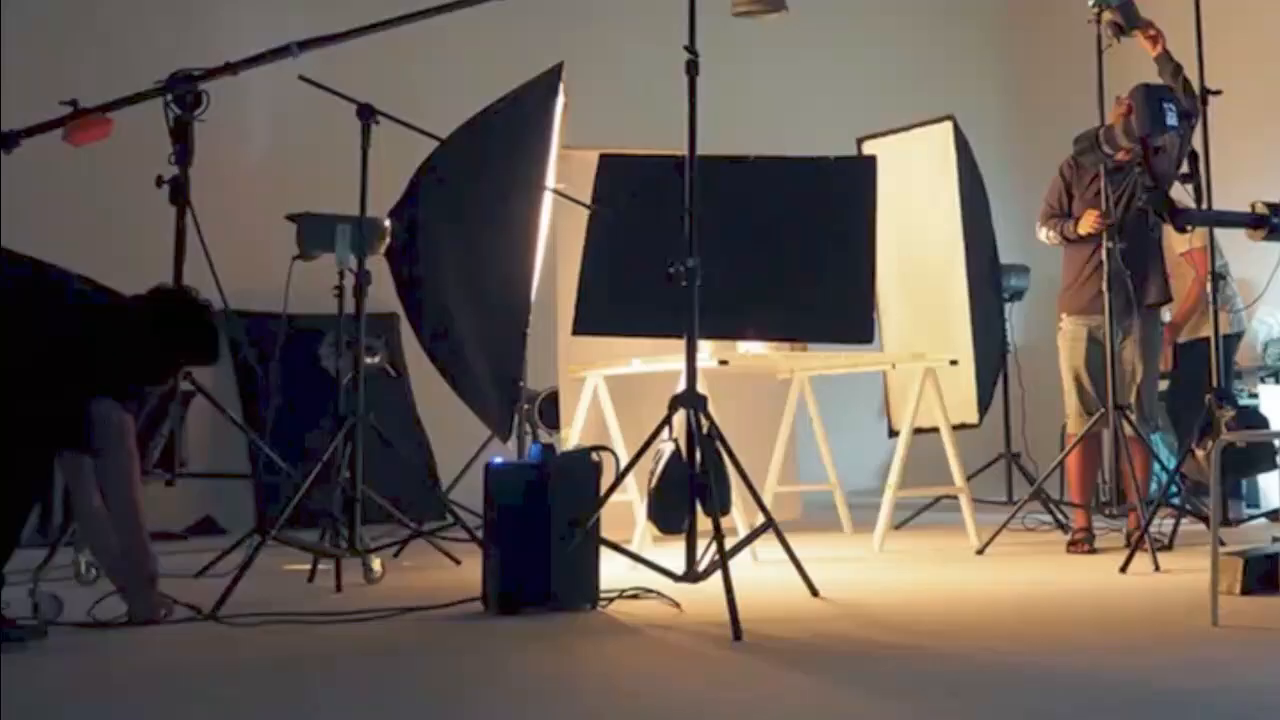